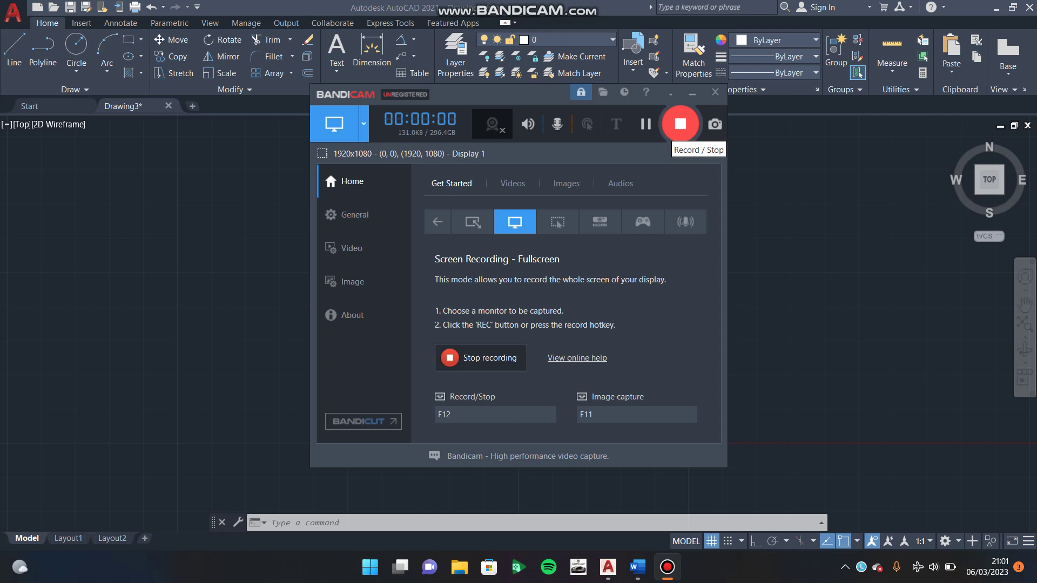
# - Minimise Bandicam and review the dimensioned reference shapes in Word, then return to AutoCAD
pyautogui.click(693, 92)
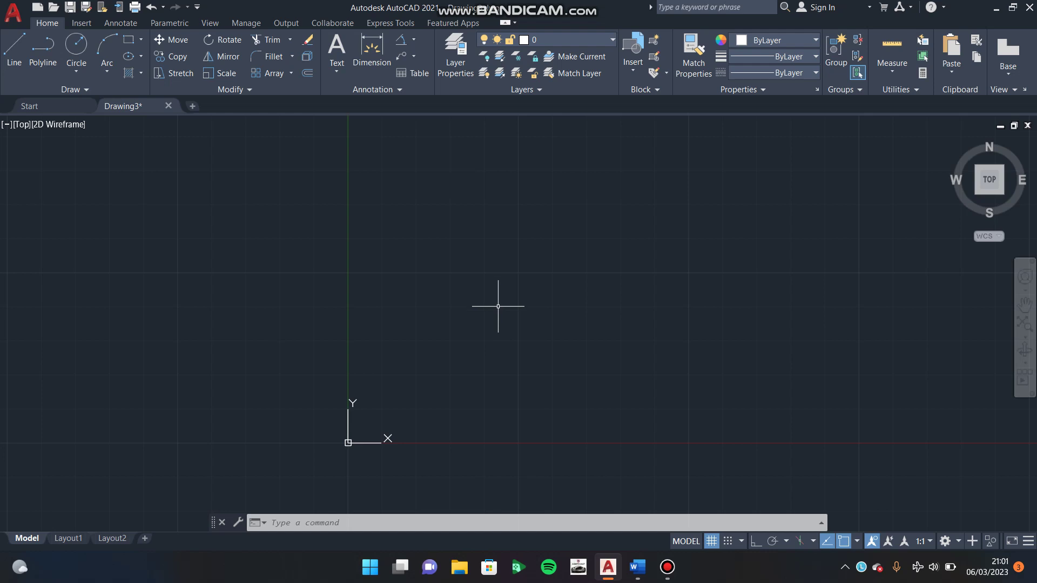
pyautogui.click(637, 567)
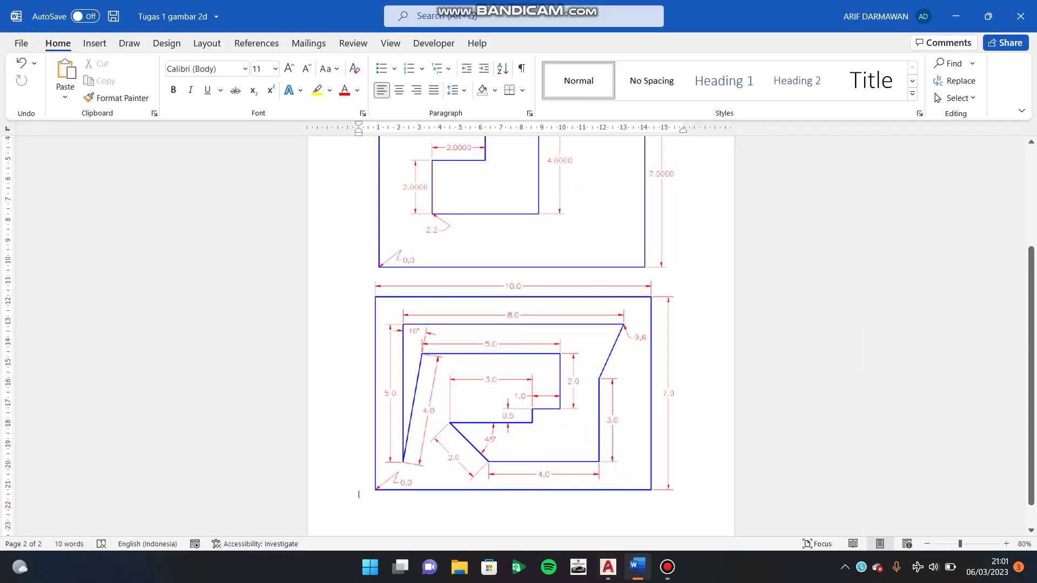
pyautogui.scroll(3, 519, 335)
pyautogui.scroll(-1, 519, 335)
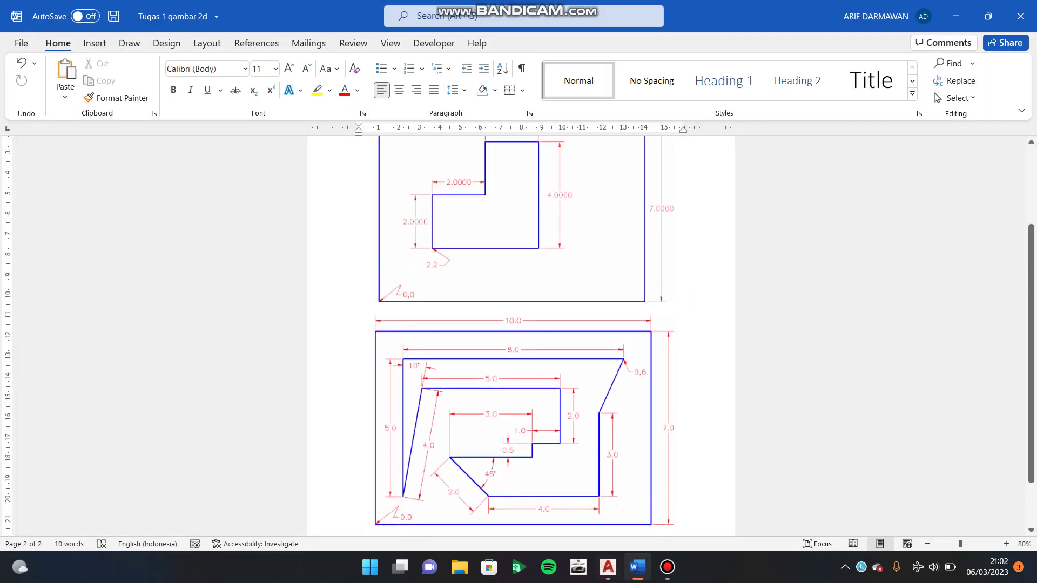
pyautogui.click(638, 567)
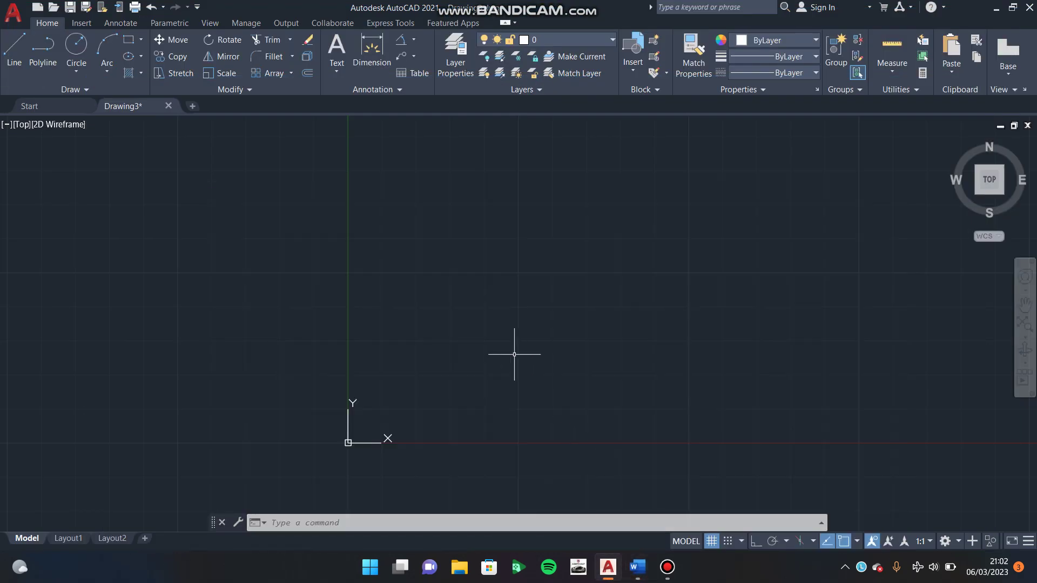
# - Draw a 100 × 70 rectangle with REC, its first corner at 0,0
pyautogui.write('REC')
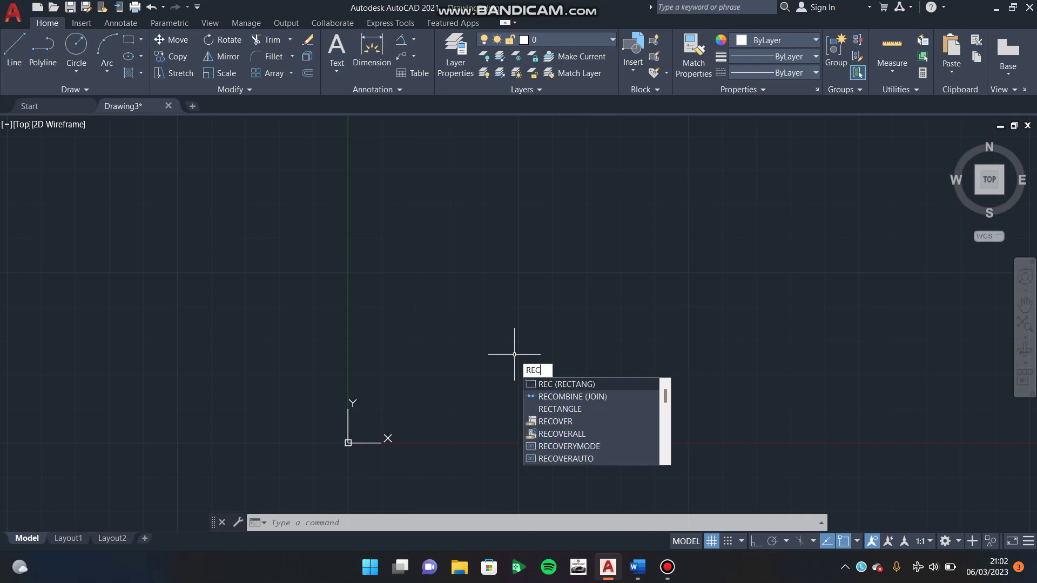
pyautogui.press('Return')
pyautogui.write('0')
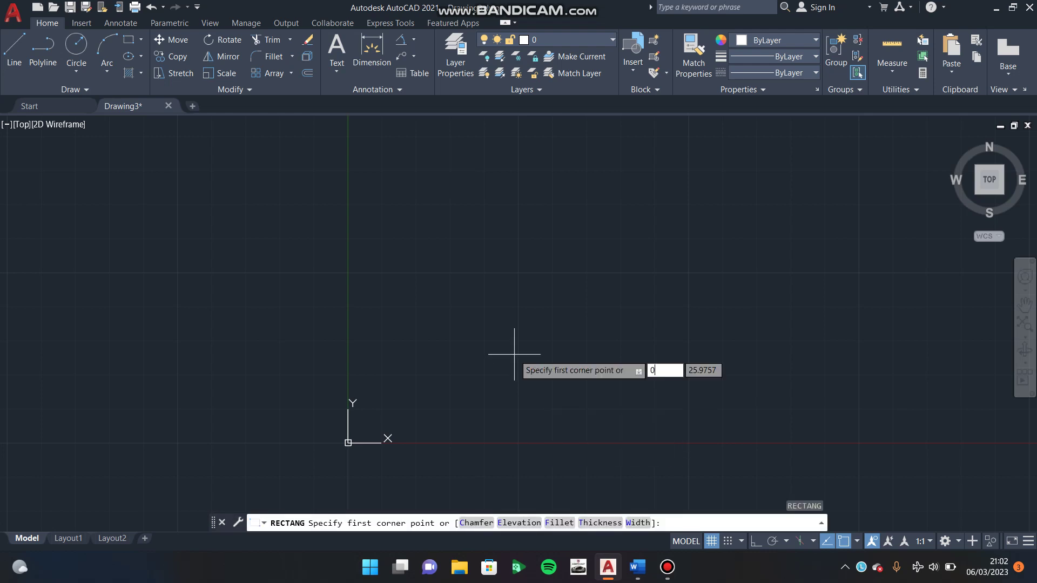
pyautogui.write(',0')
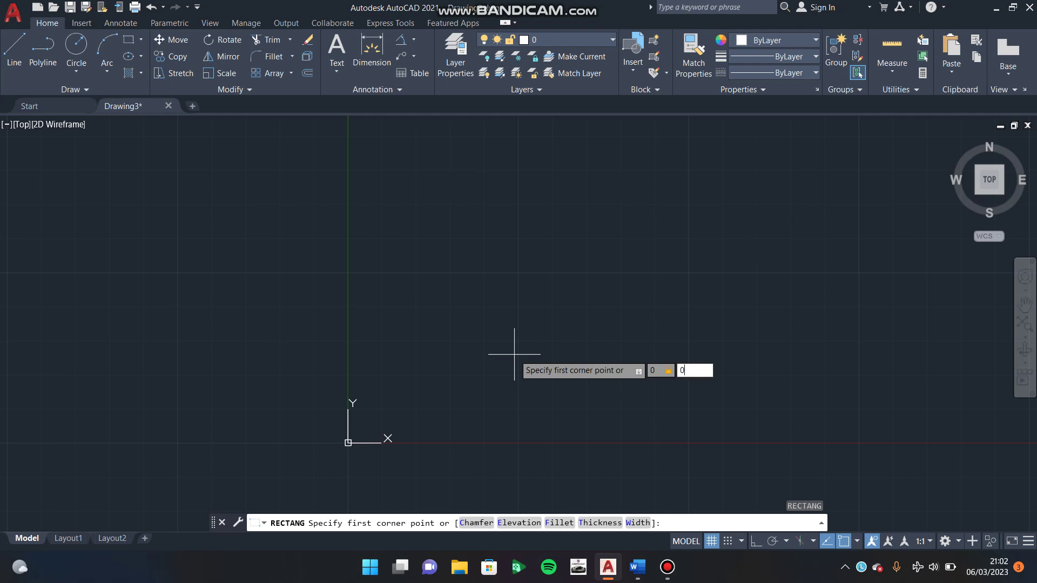
pyautogui.press('Return')
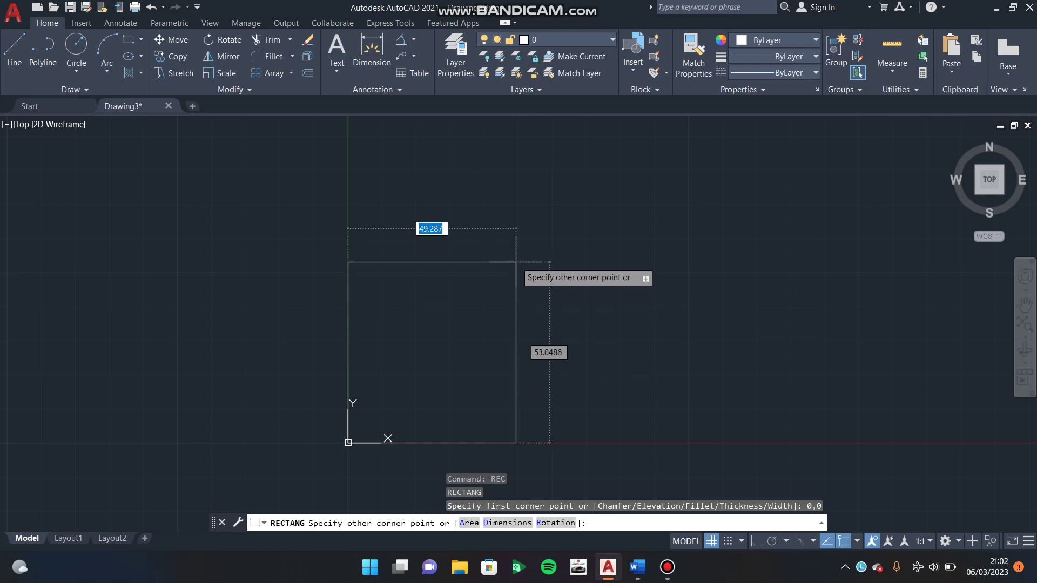
pyautogui.write('100')
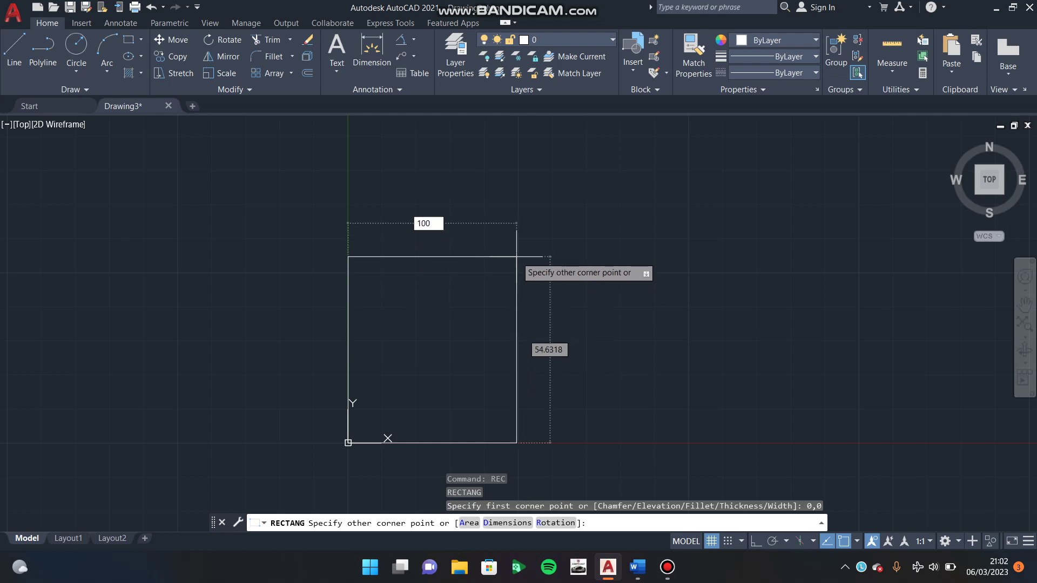
pyautogui.press('Tab')
pyautogui.write('70')
pyautogui.press('Return')
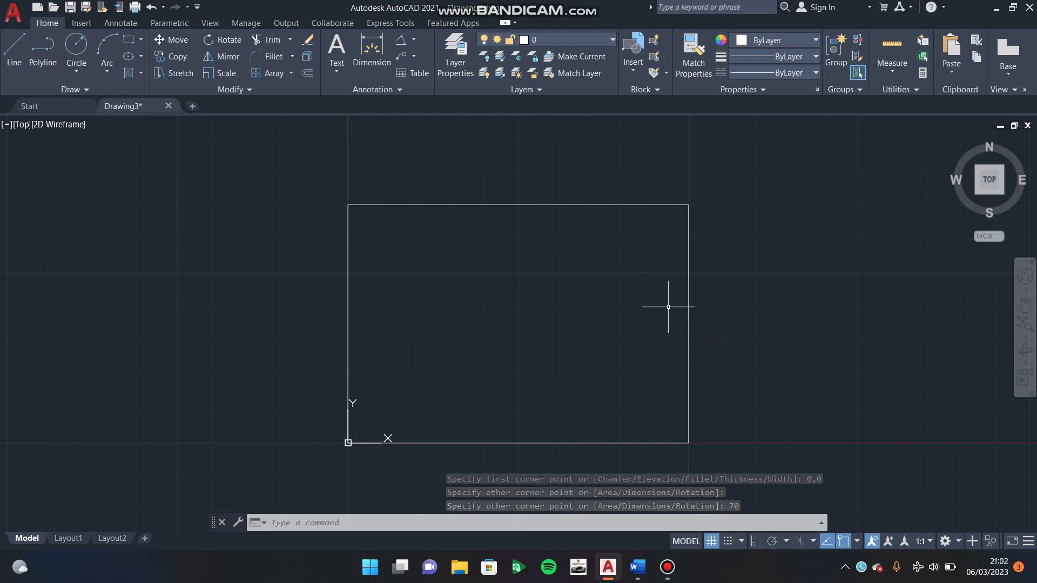
# - Start a line at point 20,20 with Ortho mode turned on
pyautogui.write('l')
pyautogui.press('Return')
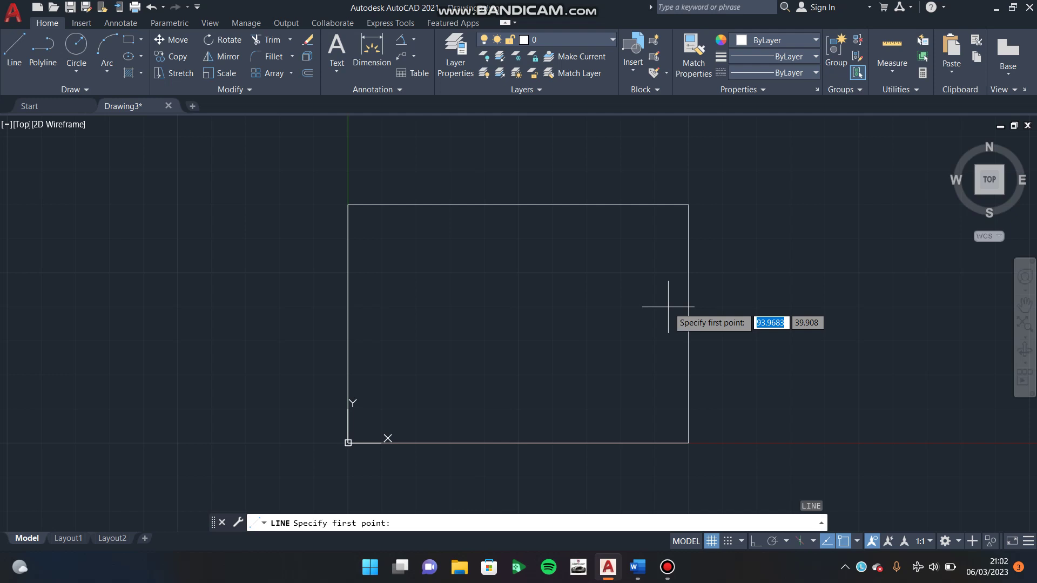
pyautogui.write('20')
pyautogui.press('Tab')
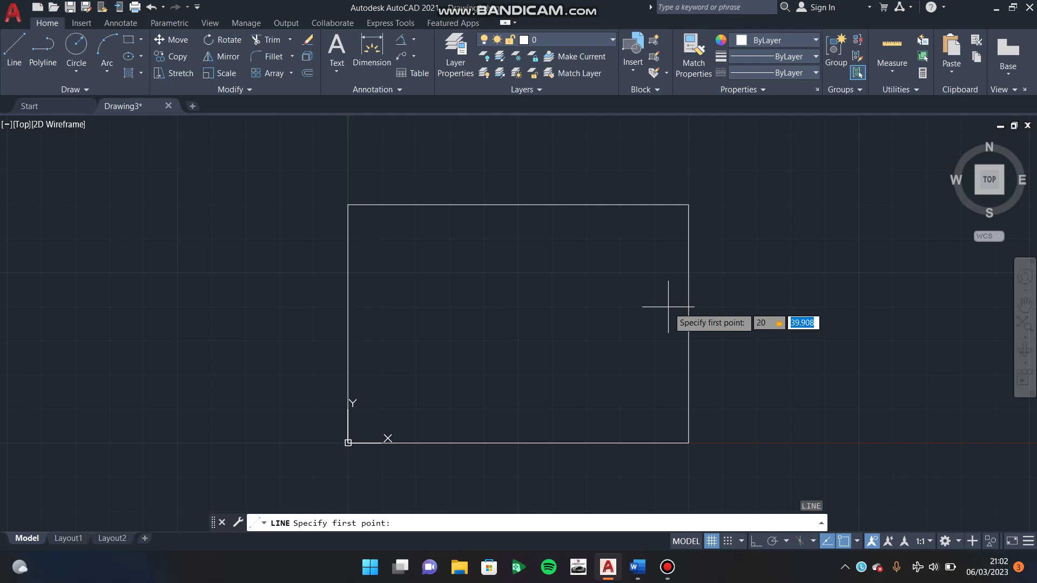
pyautogui.write('20')
pyautogui.press('Return')
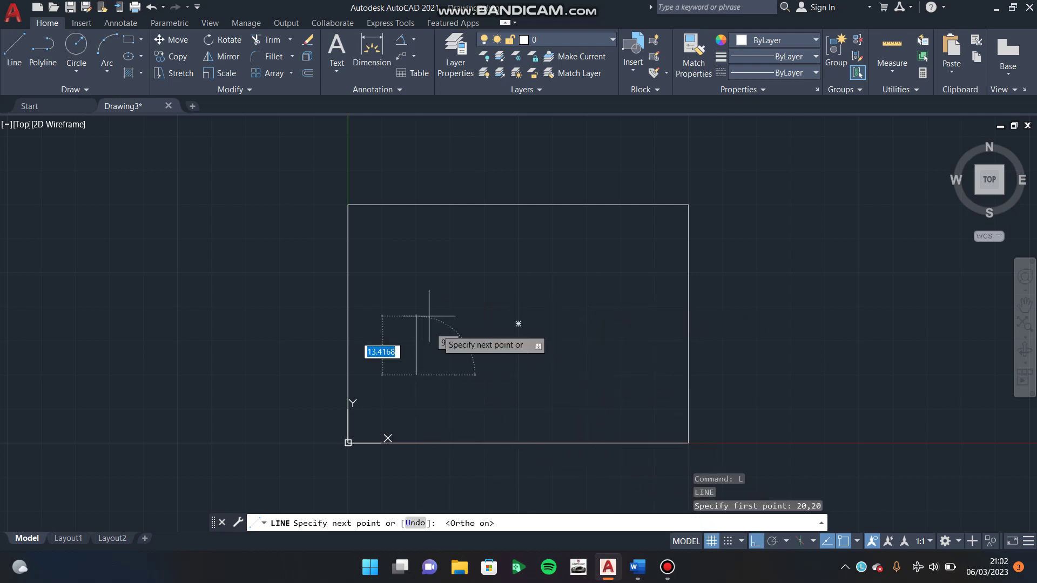
pyautogui.press('F8')
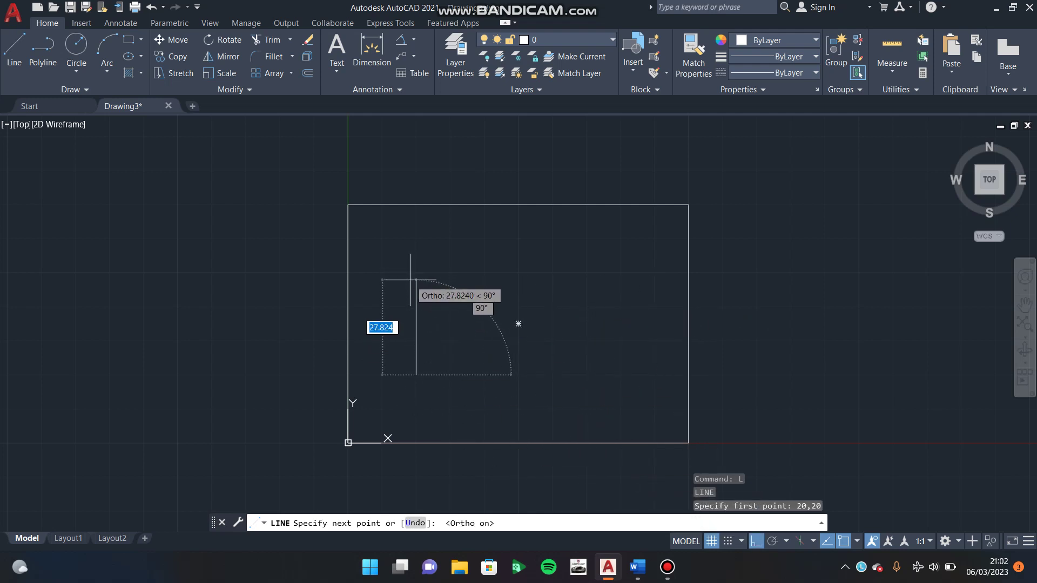
# - Draw the stepped outline with 20, 20, 20, 20 and 40-unit edges, closing it at the start
pyautogui.write('2')
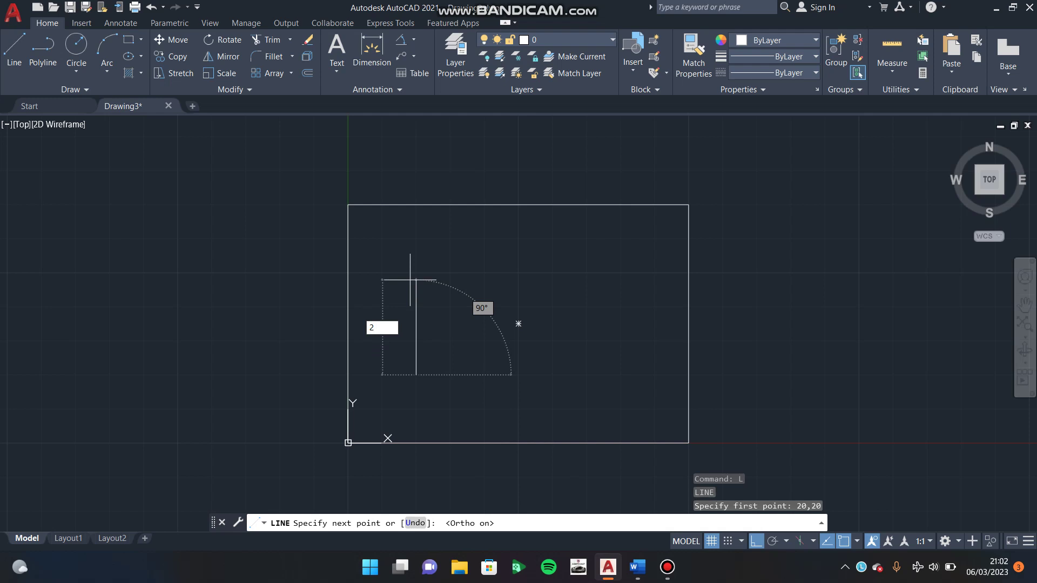
pyautogui.write('0')
pyautogui.press('Return')
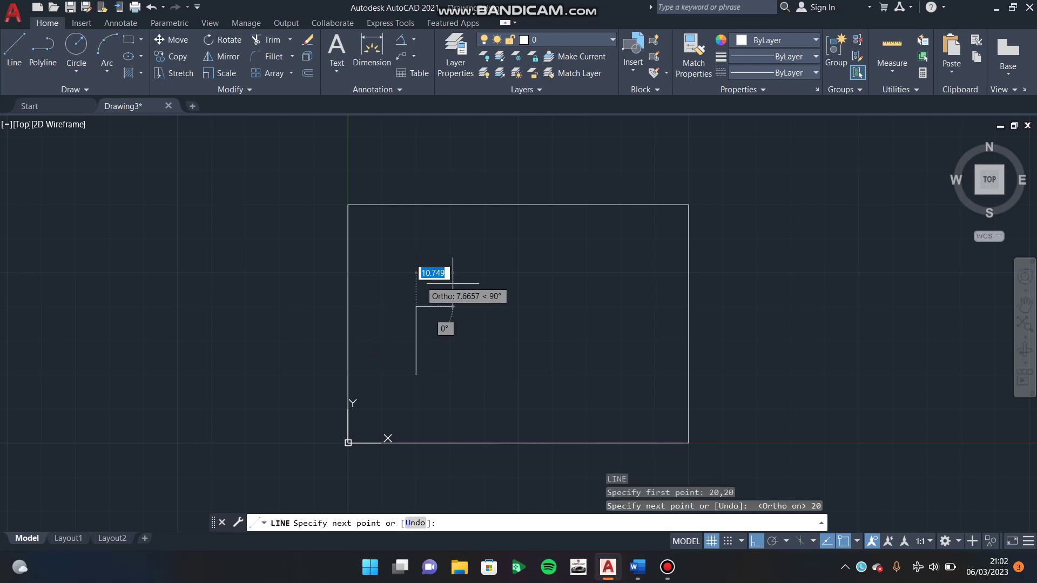
pyautogui.write('20')
pyautogui.press('Return')
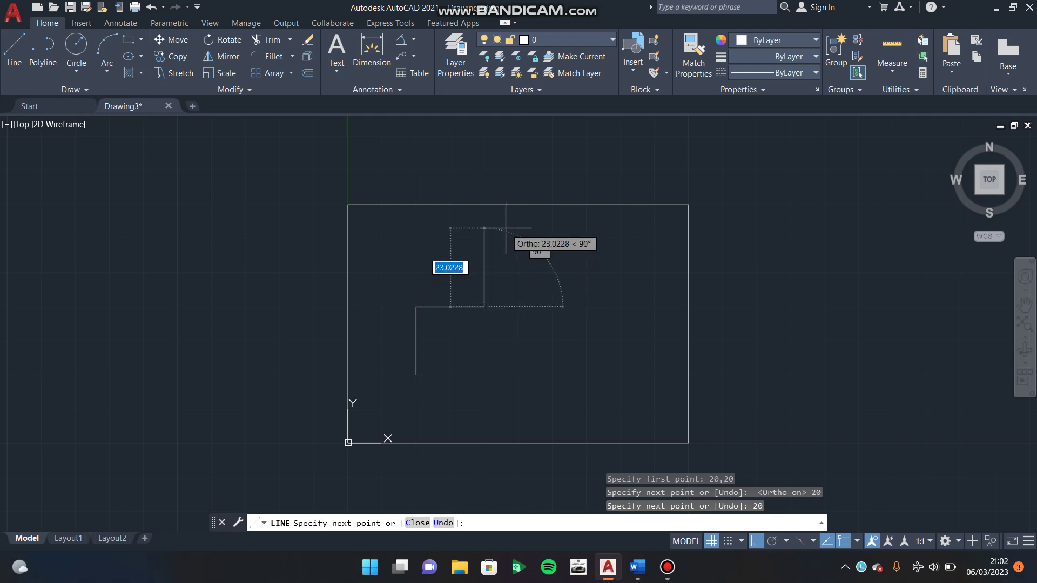
pyautogui.write('20')
pyautogui.press('Return')
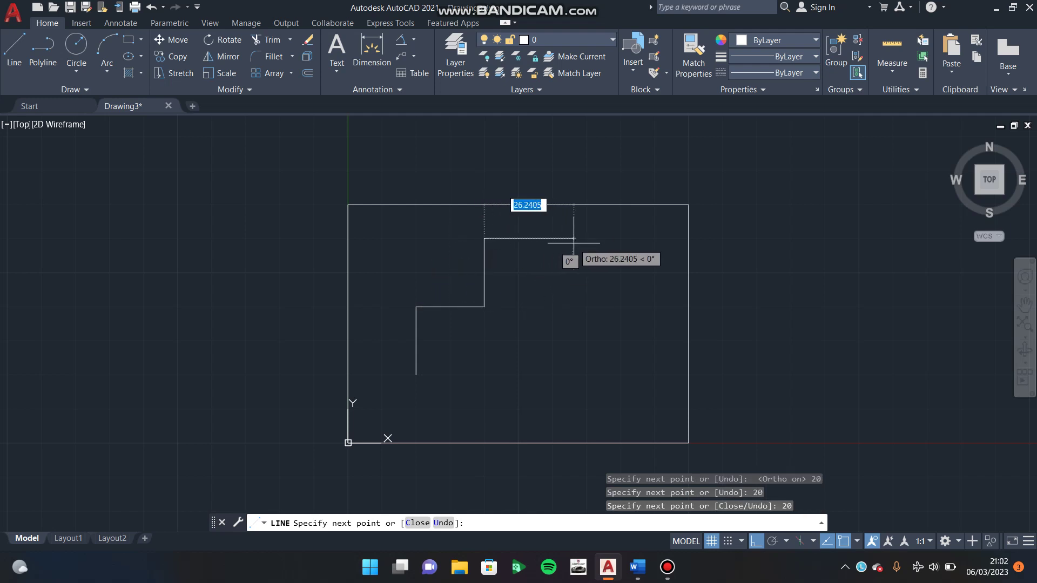
pyautogui.write('20')
pyautogui.press('Return')
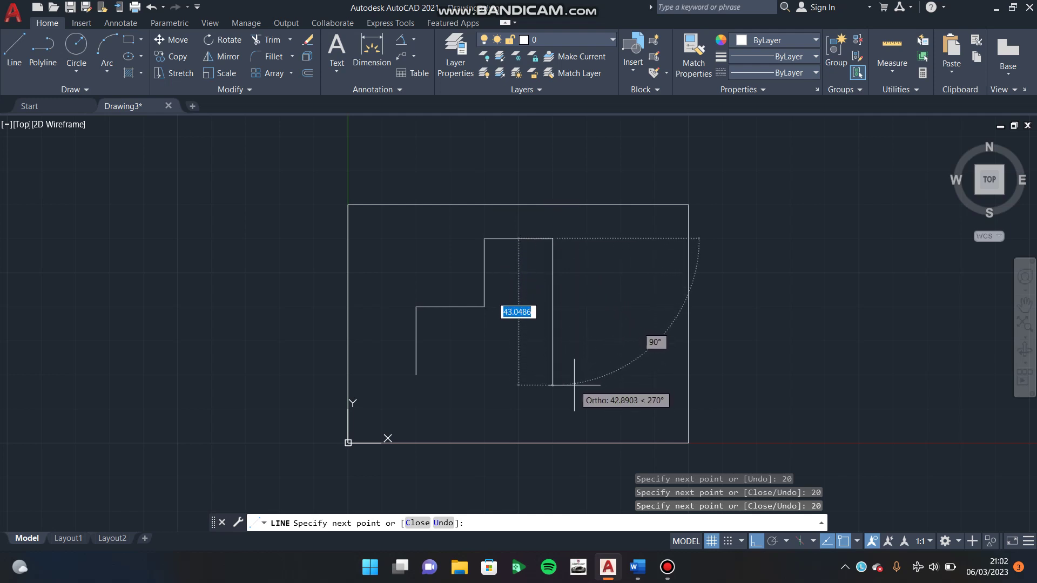
pyautogui.write('40')
pyautogui.press('Return')
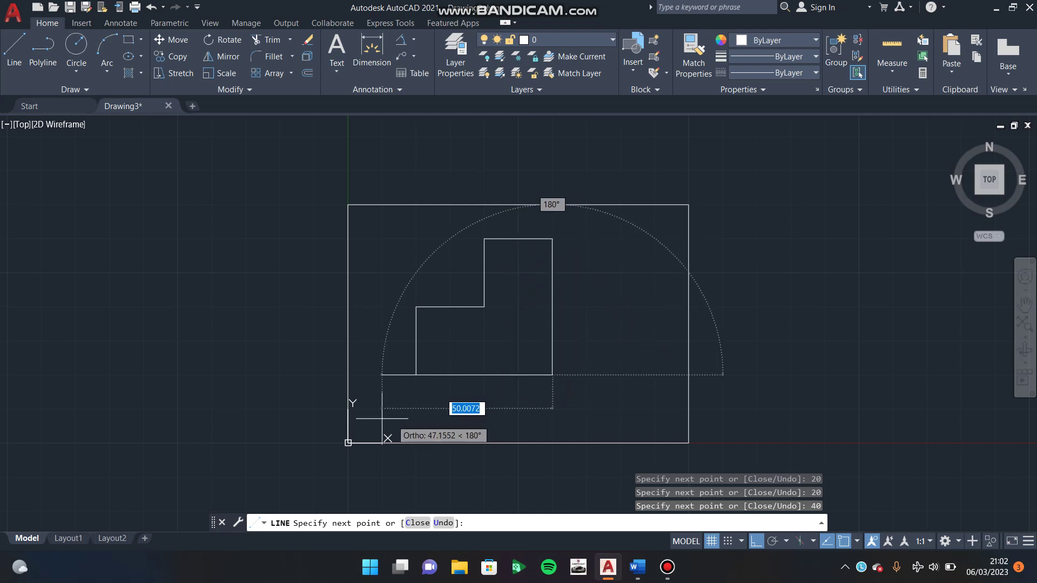
pyautogui.click(416, 374)
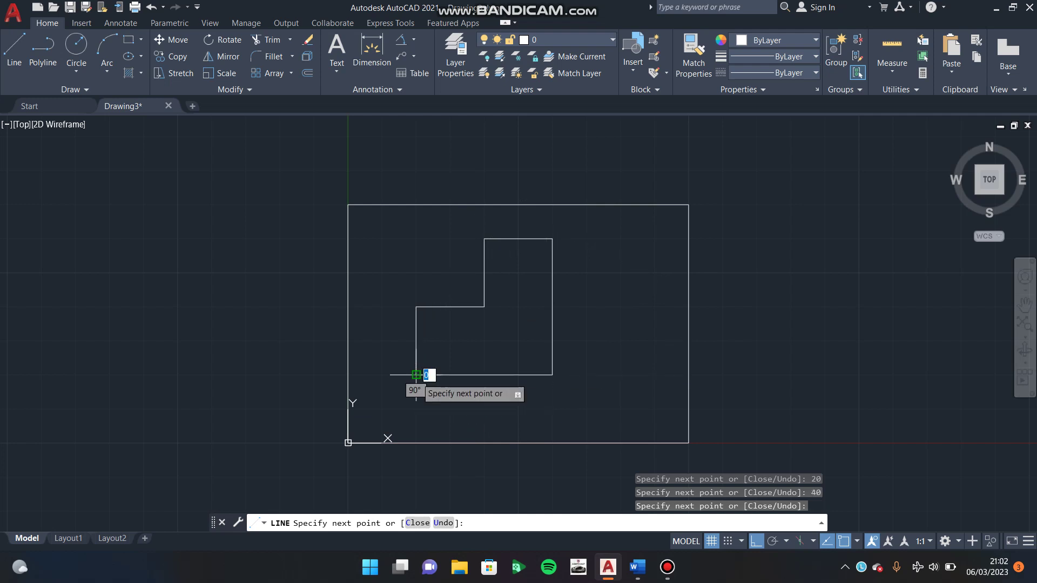
pyautogui.press('Escape')
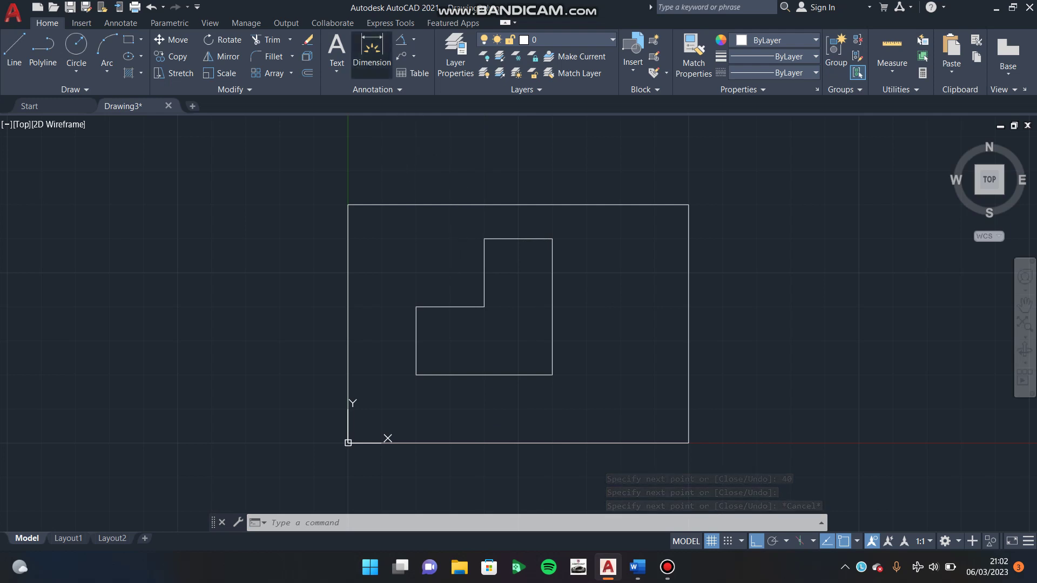
# - Dimension the stepped profile: two horizontal 20s, a right vertical 40 and a left vertical 20
pyautogui.click(371, 51)
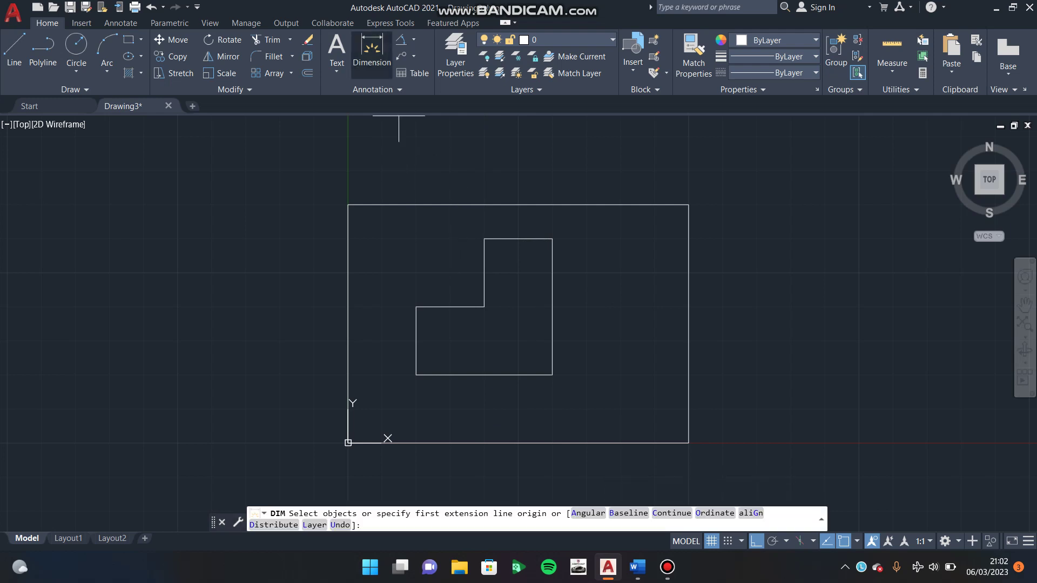
pyautogui.click(429, 307)
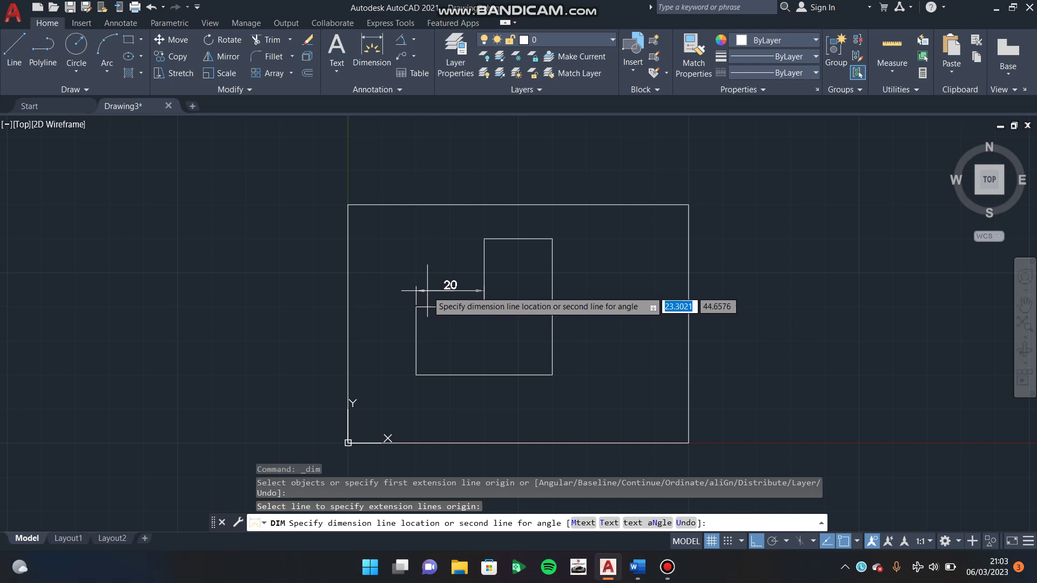
pyautogui.click(428, 291)
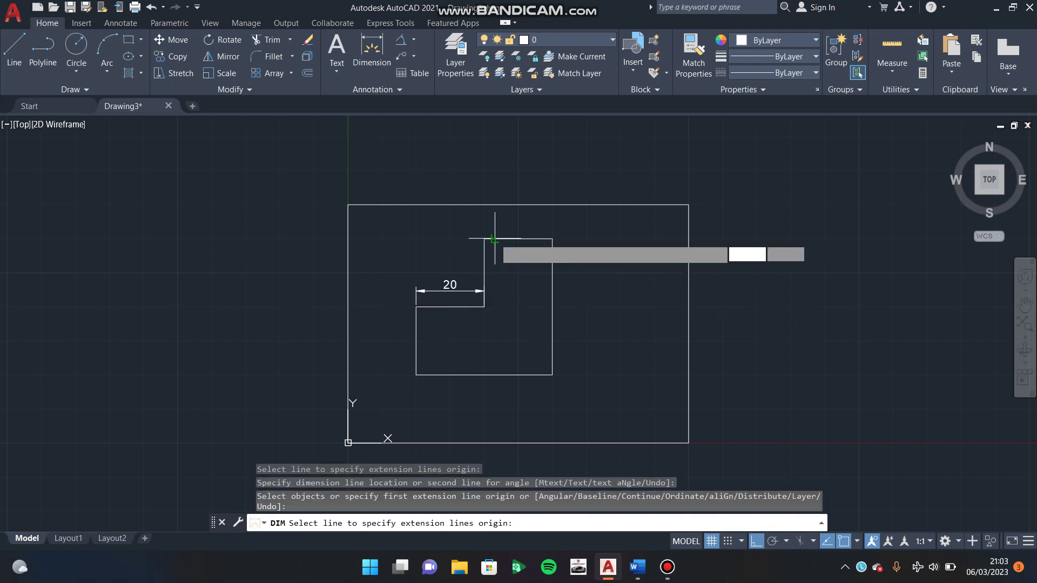
pyautogui.click(486, 238)
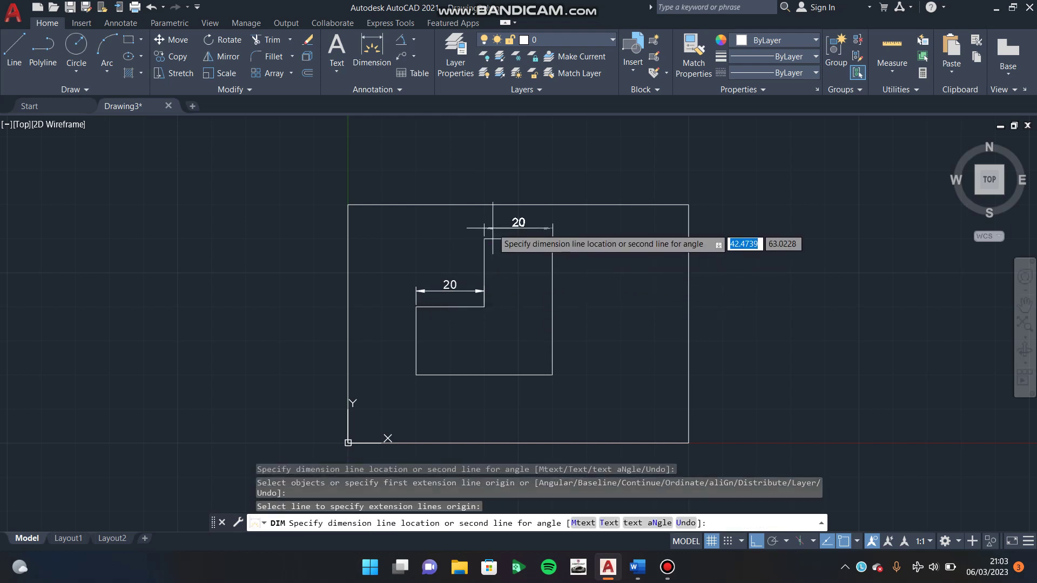
pyautogui.click(493, 225)
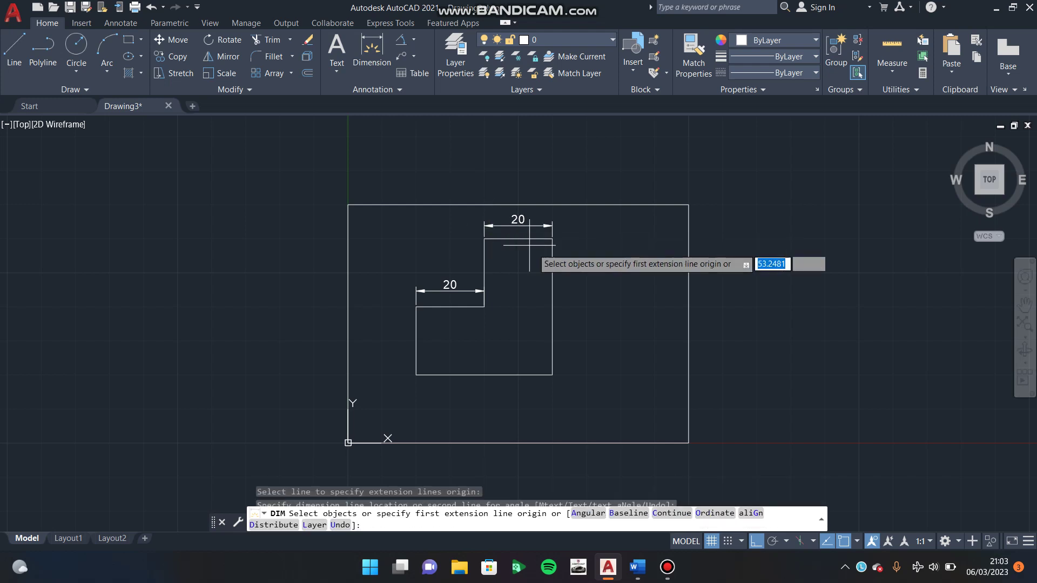
pyautogui.click(552, 258)
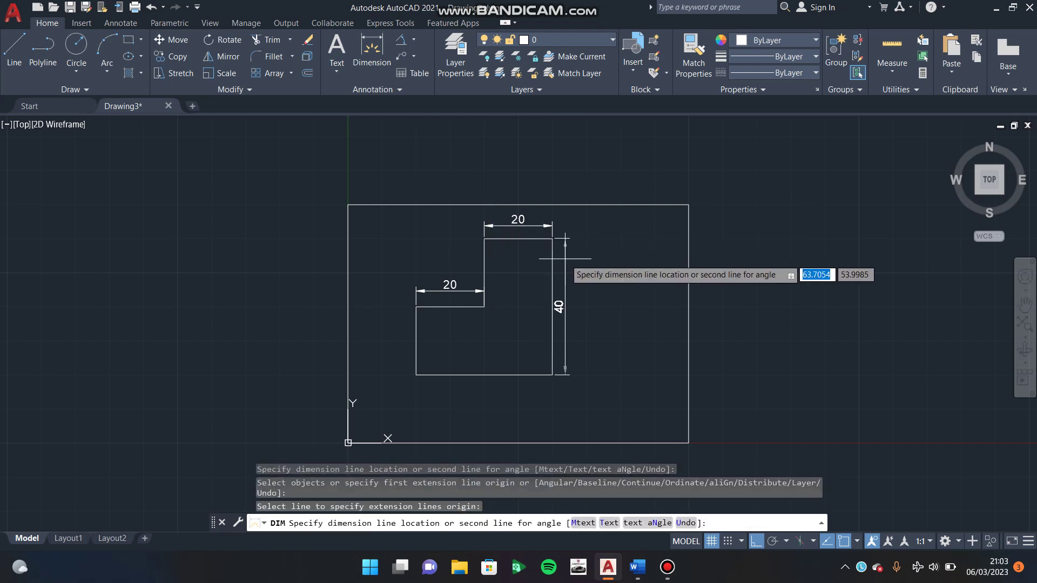
pyautogui.click(567, 259)
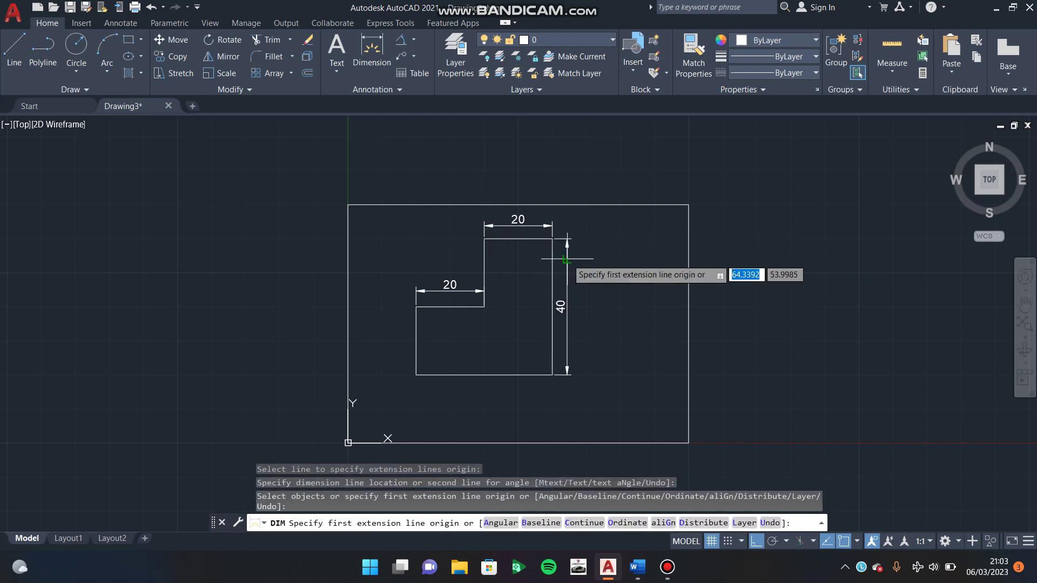
pyautogui.press('Return')
pyautogui.click(416, 327)
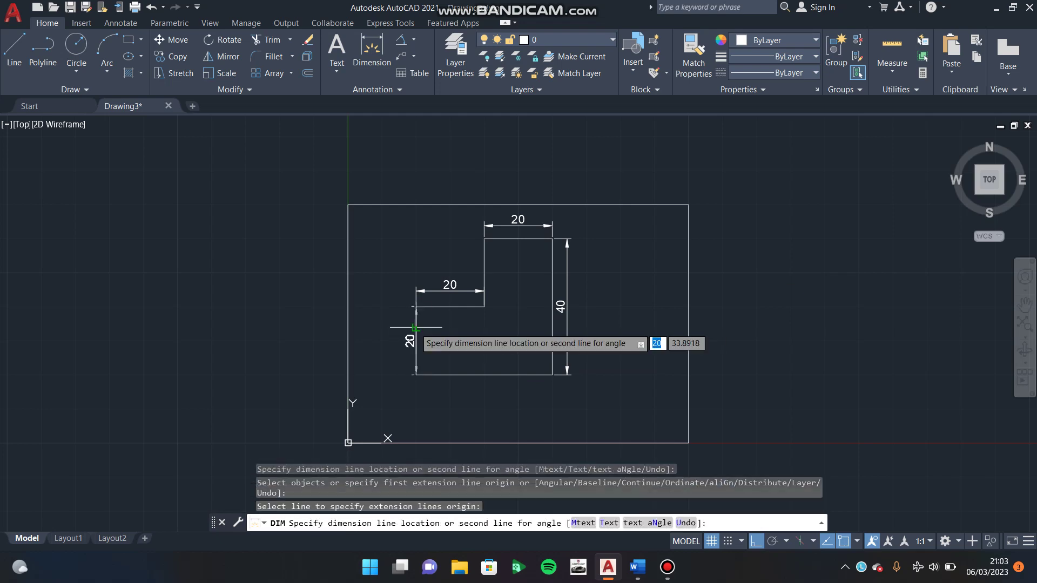
pyautogui.click(393, 324)
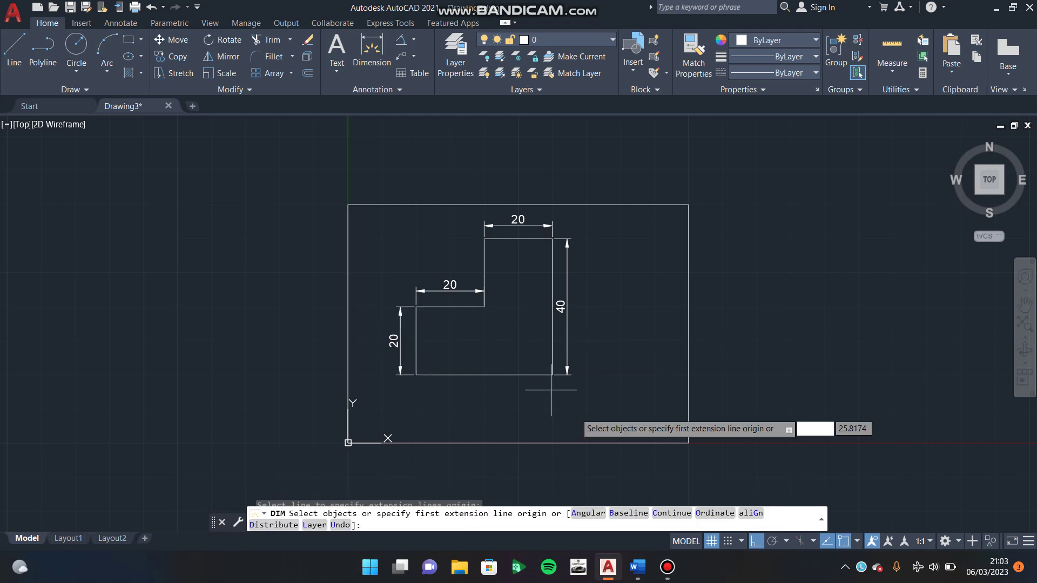
pyautogui.click(637, 567)
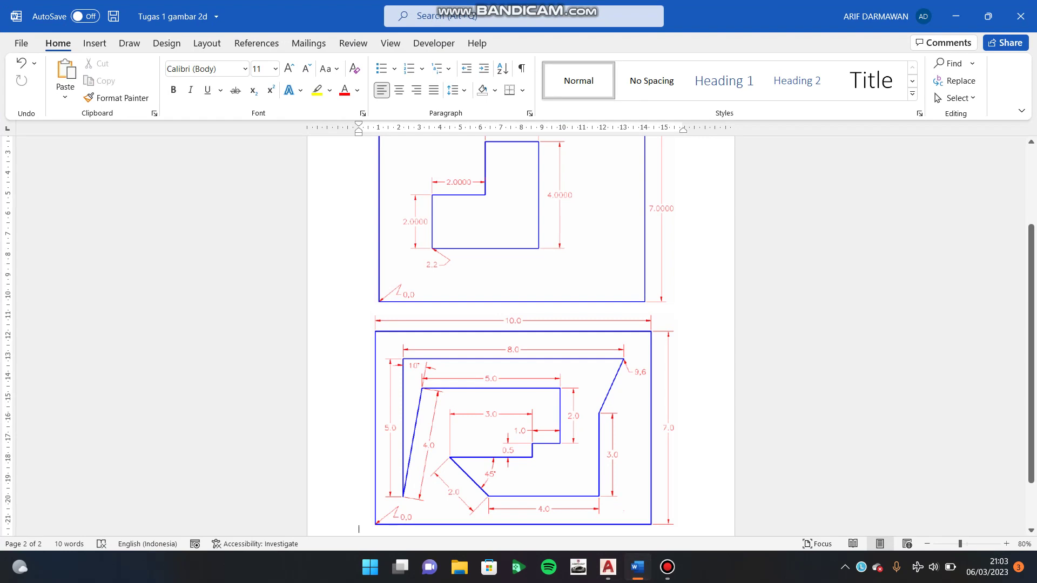
# - End the dimension command, check the Word reference page, and return to AutoCAD
pyautogui.click(608, 567)
pyautogui.press('Return')
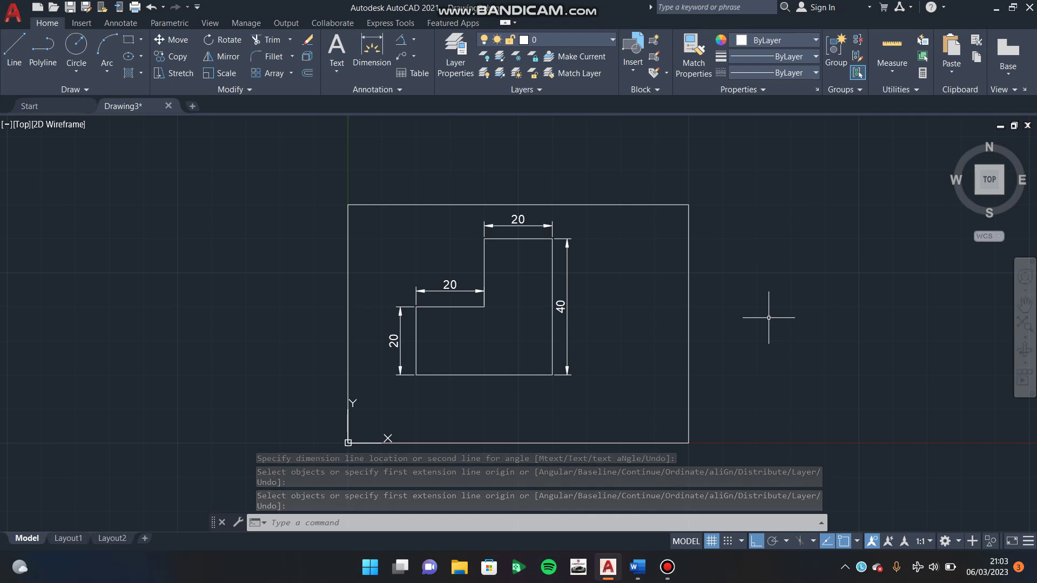
pyautogui.click(638, 567)
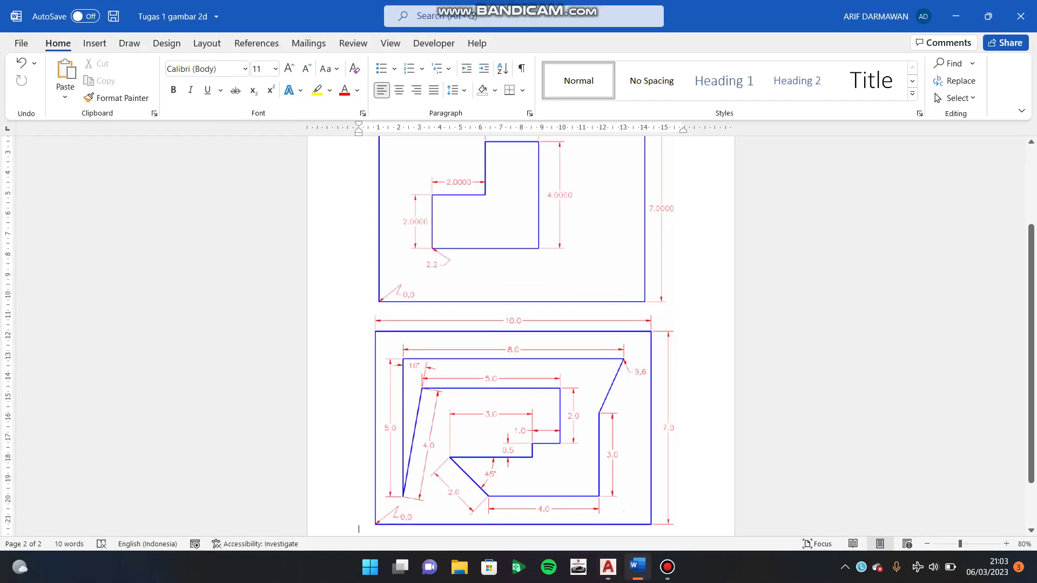
pyautogui.scroll(-3, 520, 324)
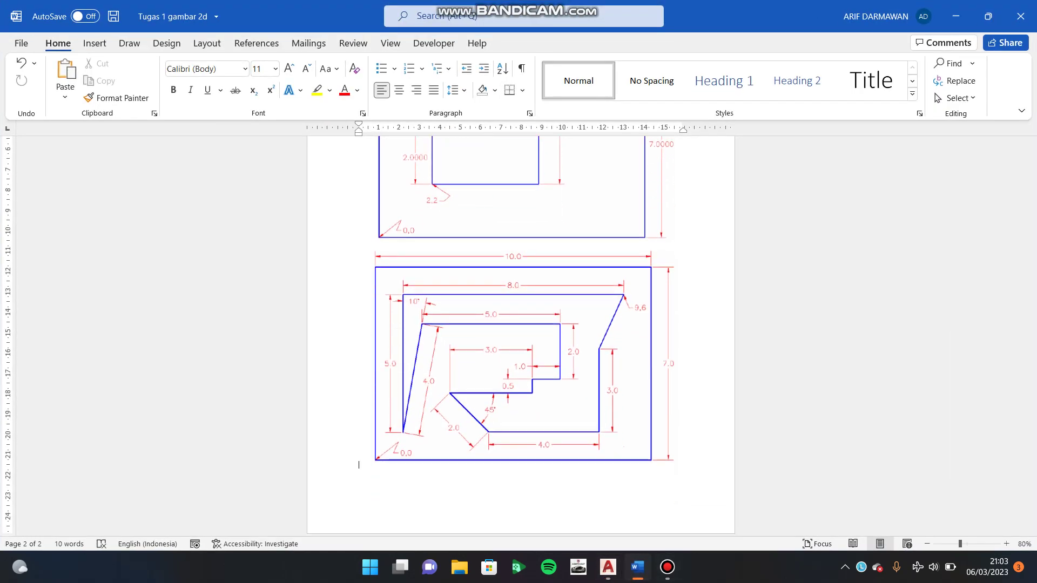
pyautogui.click(608, 567)
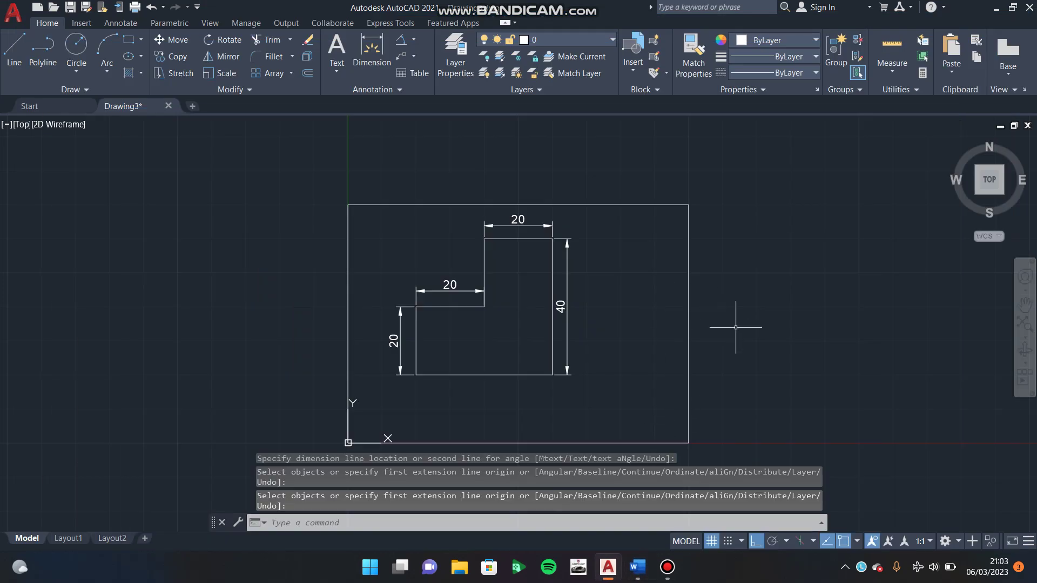
# - Begin a rectangle with X 200, then cancel the attempt
pyautogui.write('RE')
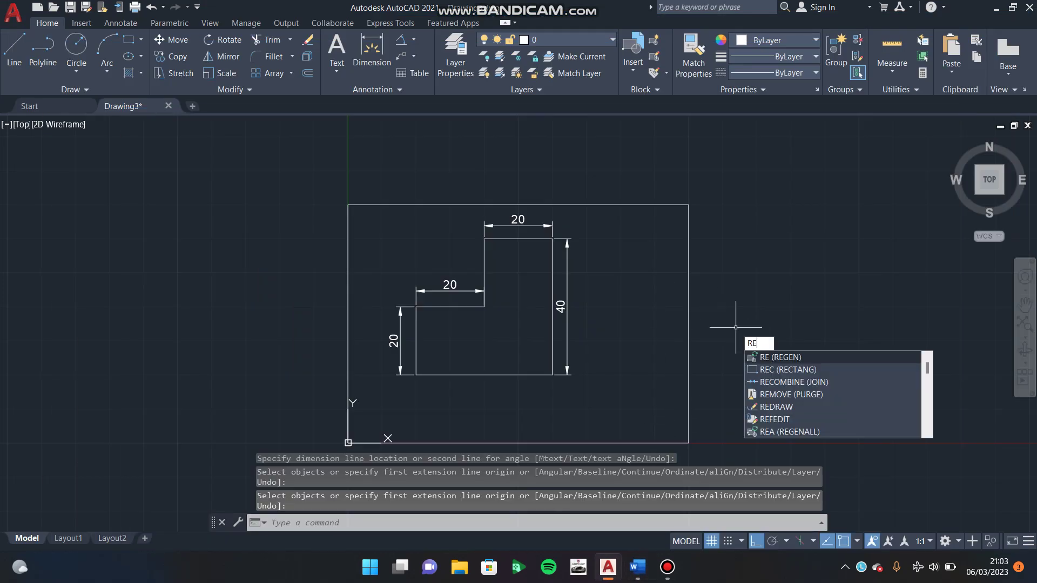
pyautogui.write('C')
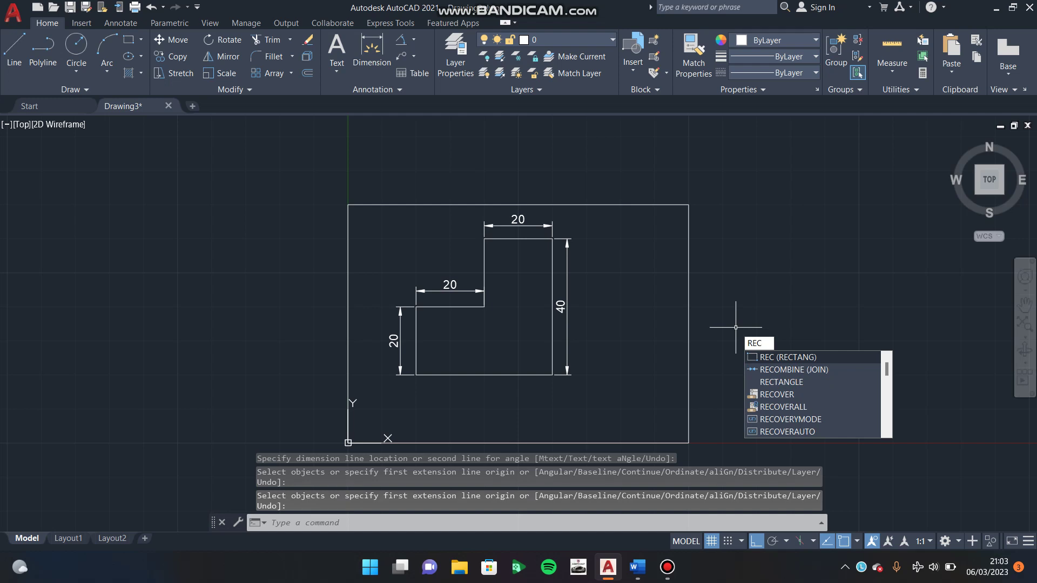
pyautogui.press('Escape')
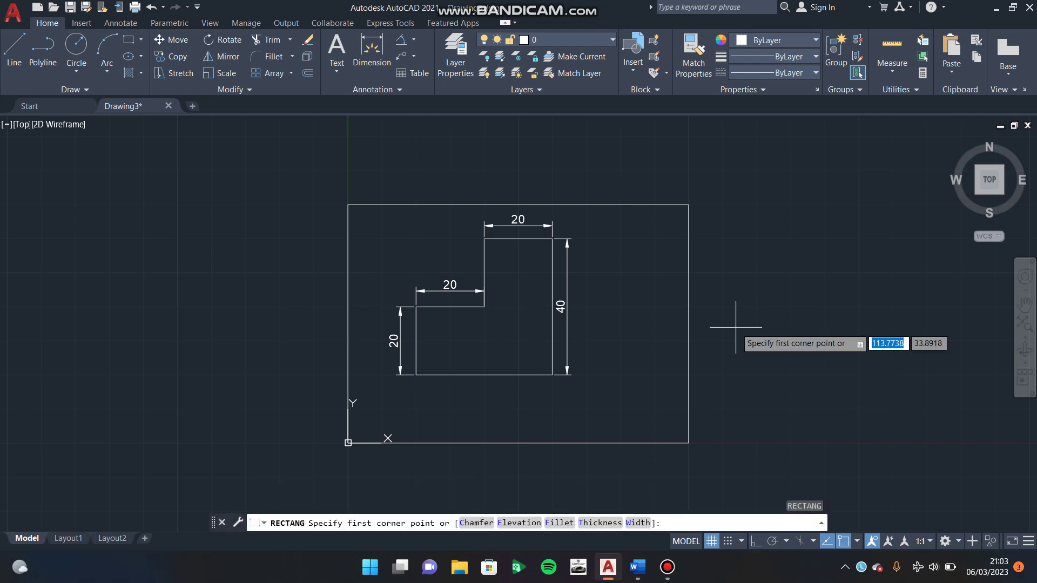
pyautogui.write('20')
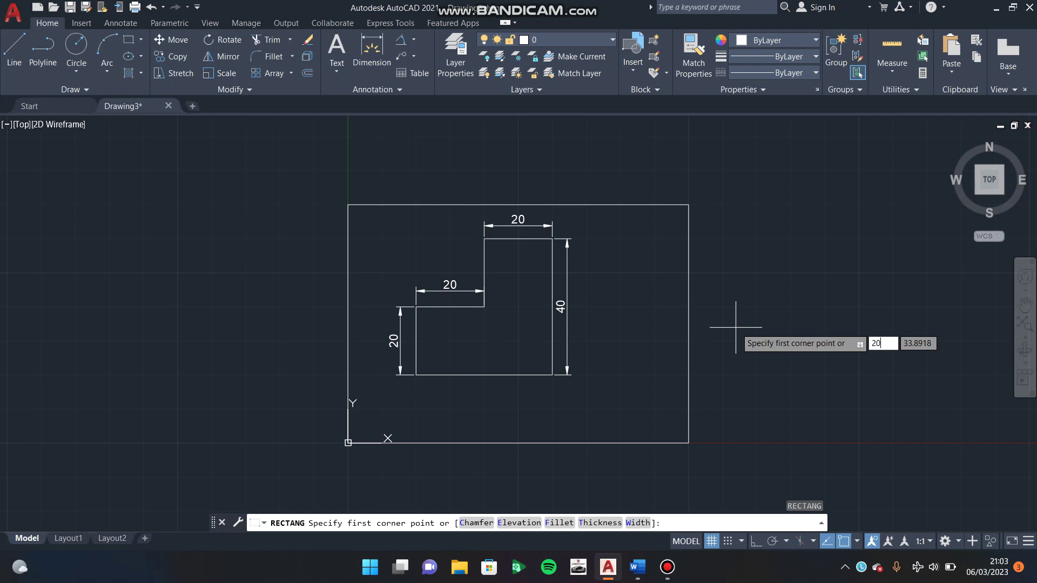
pyautogui.write('0')
pyautogui.press('Tab')
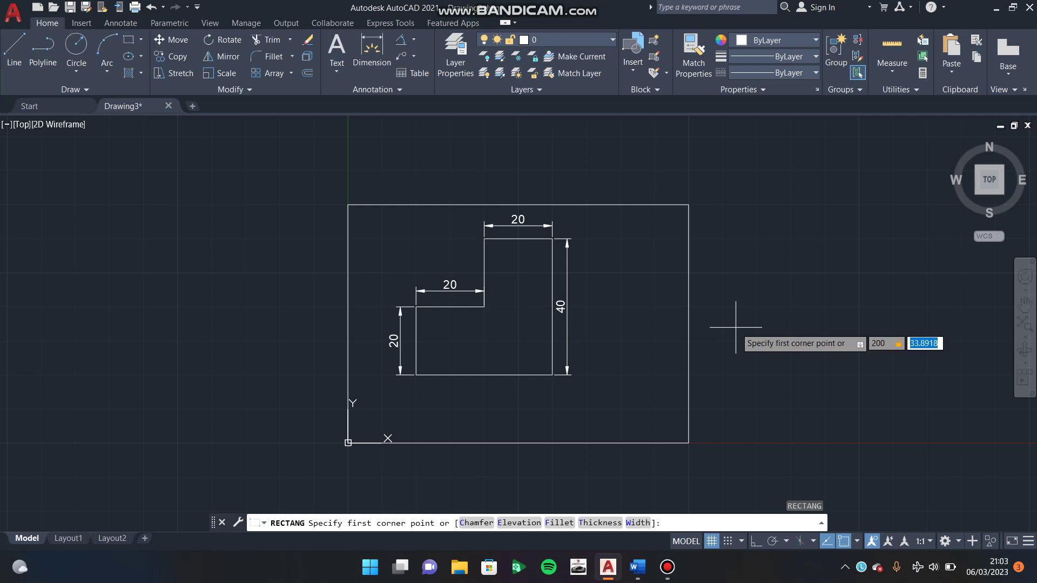
pyautogui.press('Escape')
# - Draw a second 100 × 70 rectangle from corner 110,0 and zoom to fit both frames
pyautogui.write('re')
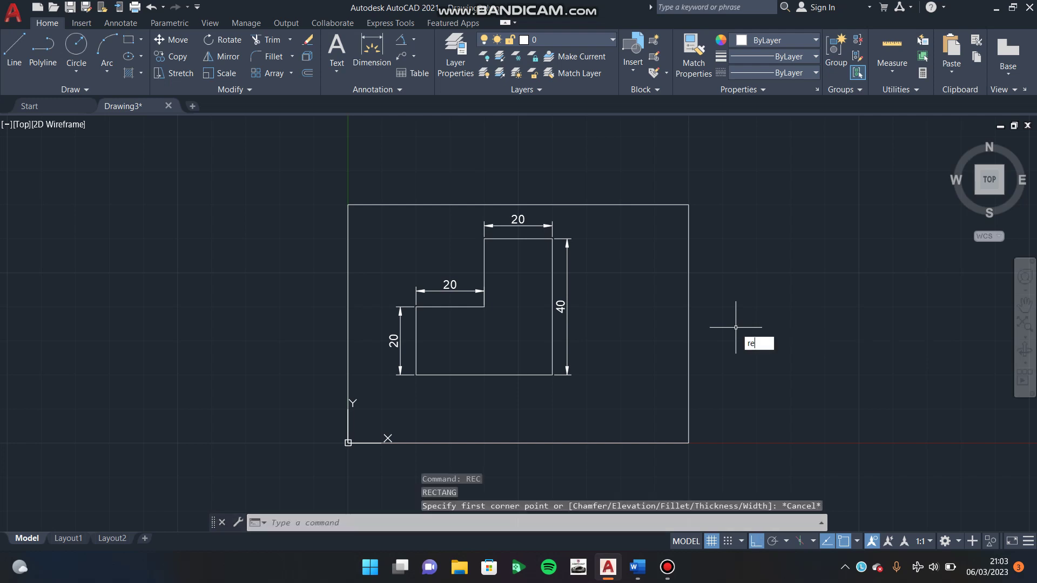
pyautogui.write('c')
pyautogui.press('Return')
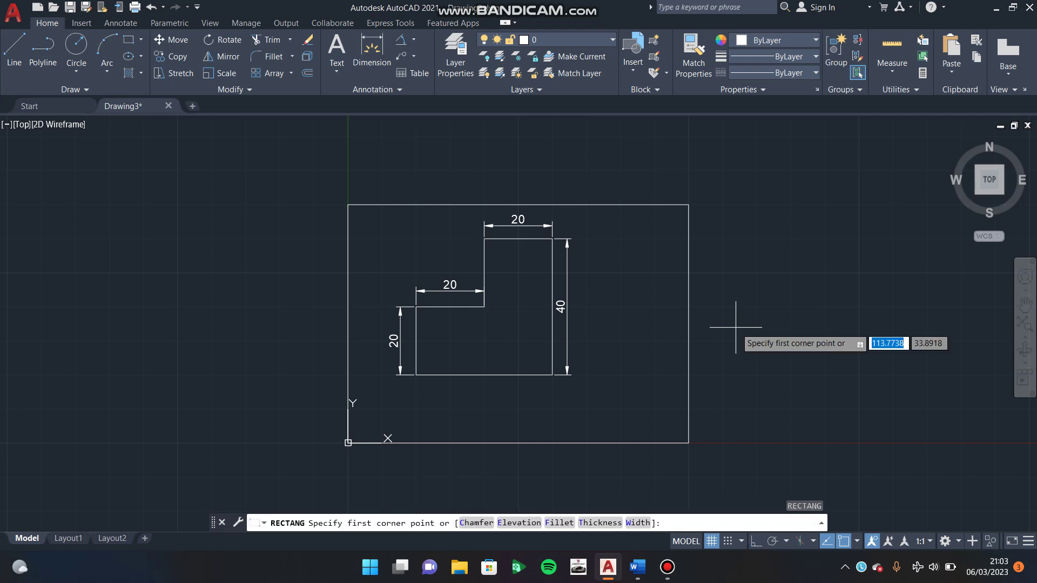
pyautogui.write('110')
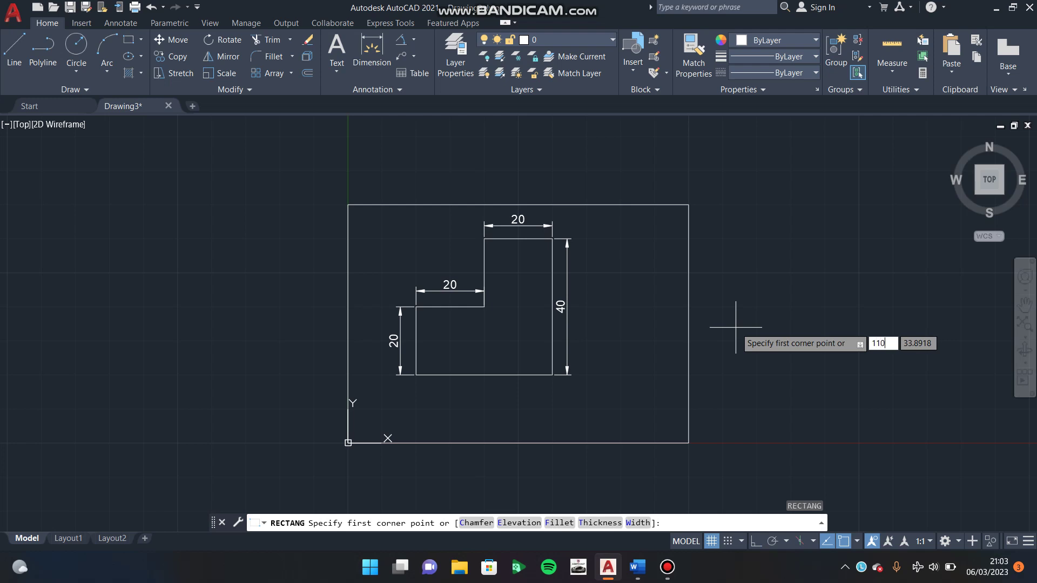
pyautogui.press('Tab')
pyautogui.write('0')
pyautogui.press('Return')
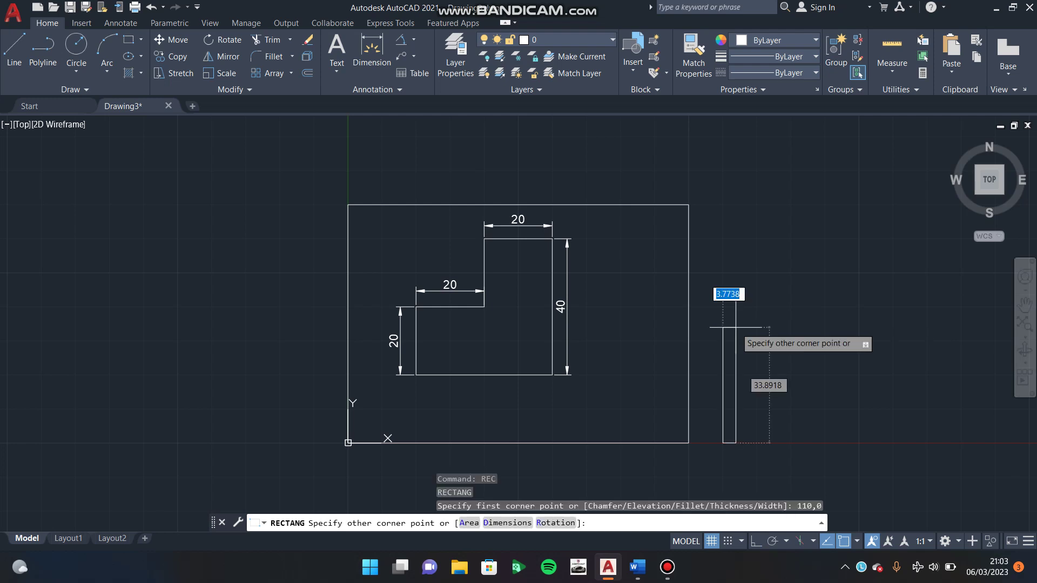
pyautogui.write('100')
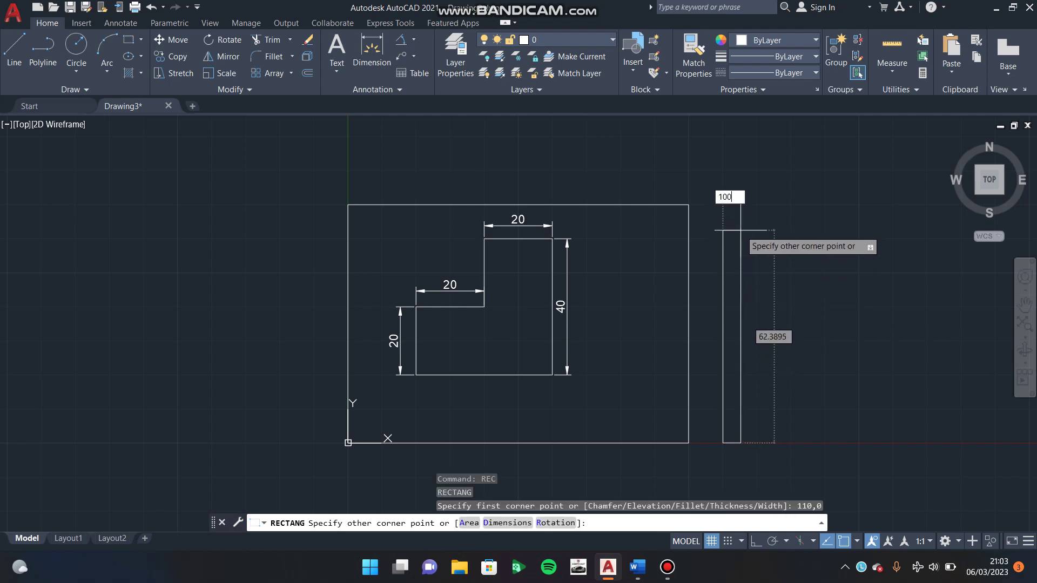
pyautogui.press('Tab')
pyautogui.write('70')
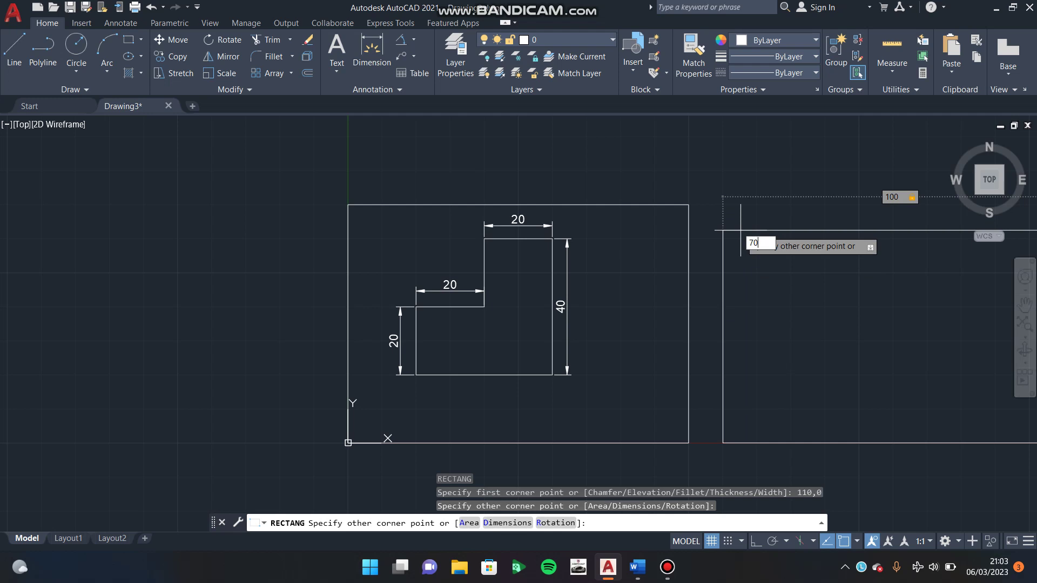
pyautogui.press('Return')
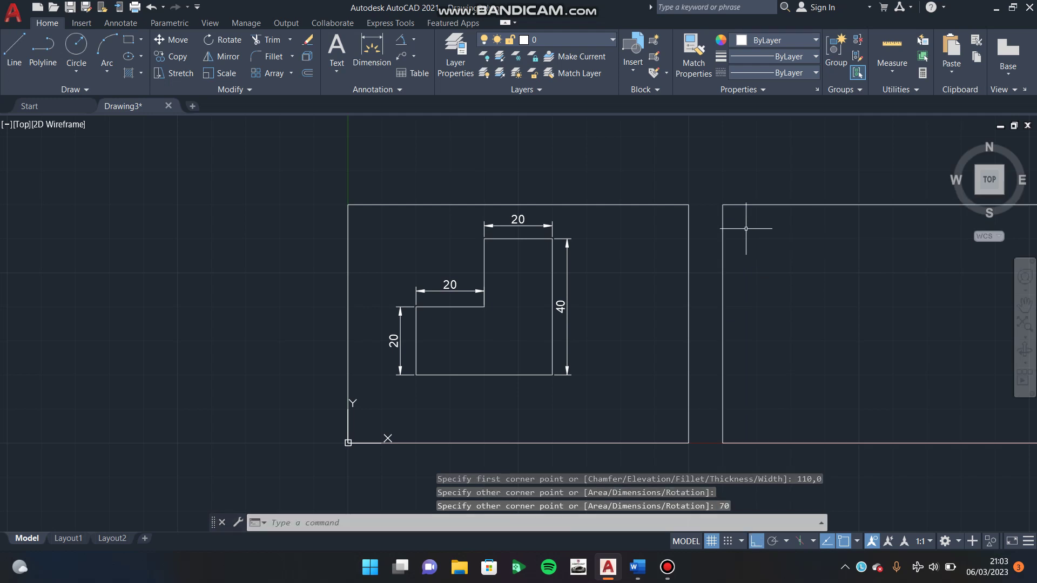
pyautogui.click(988, 180)
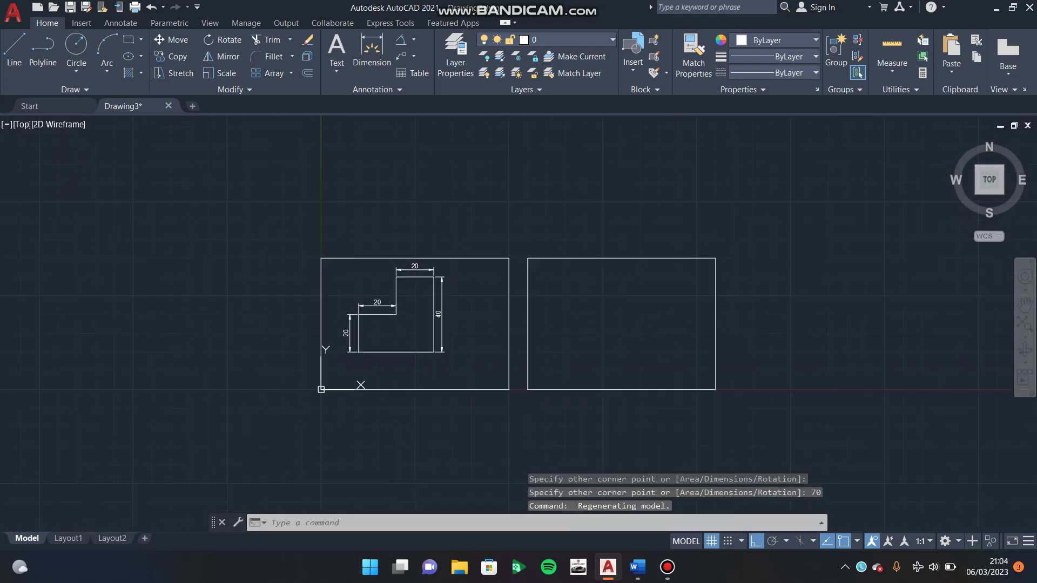
pyautogui.click(637, 567)
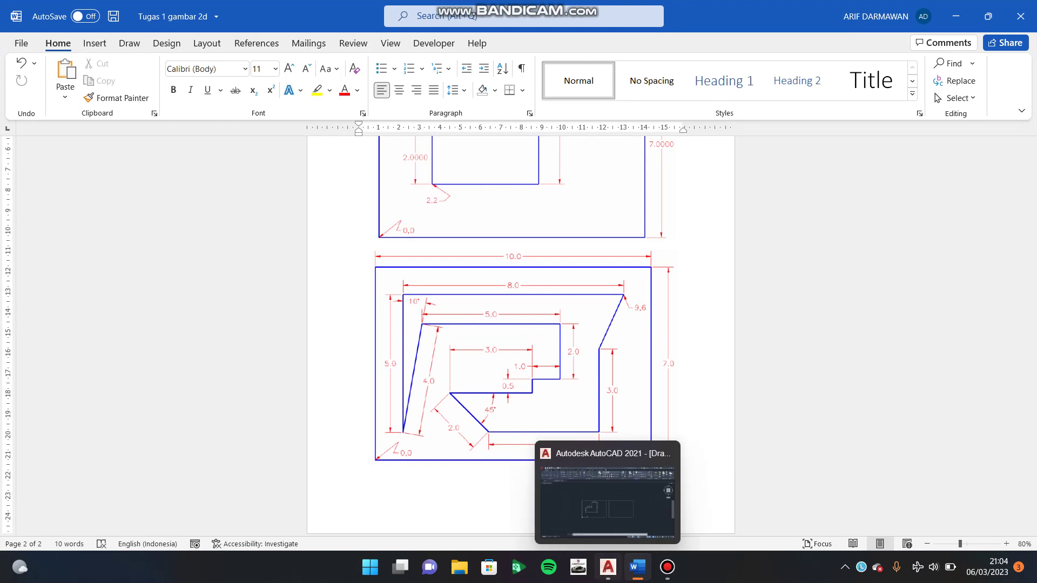
pyautogui.click(607, 497)
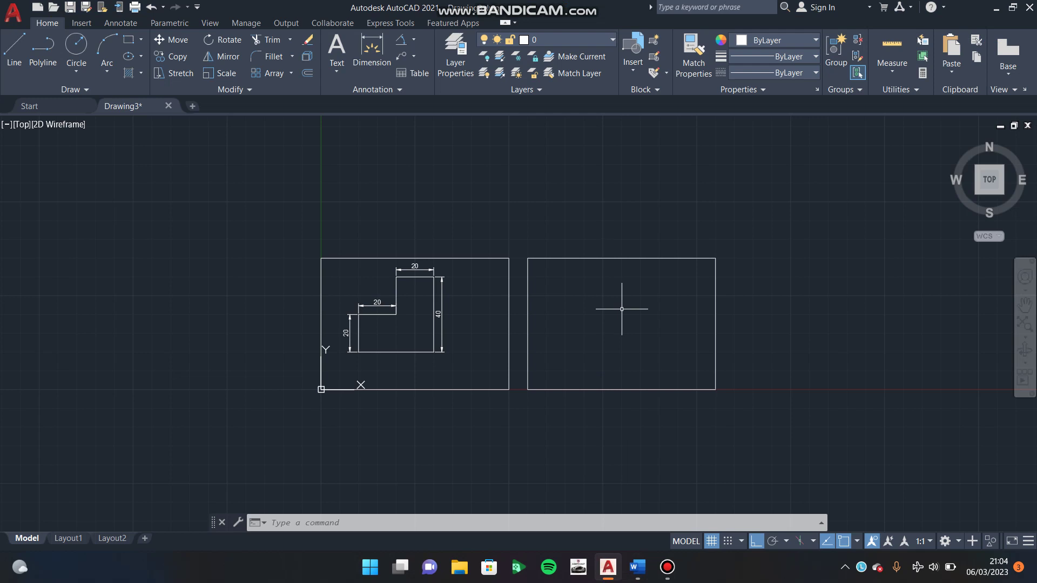
# - Start a line for the right profile at point 200,60
pyautogui.write('l')
pyautogui.press('Return')
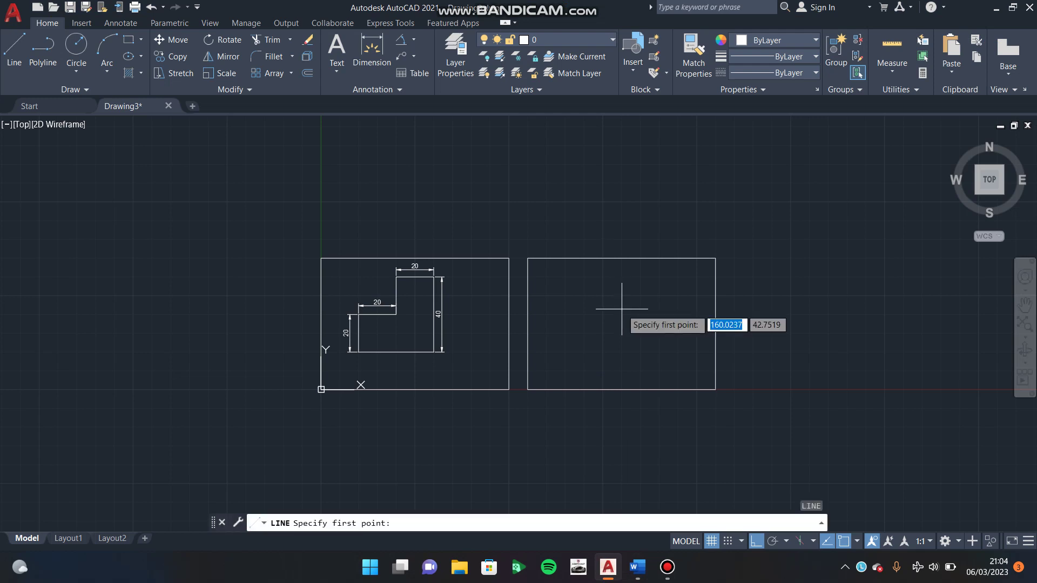
pyautogui.write('200')
pyautogui.press('Tab')
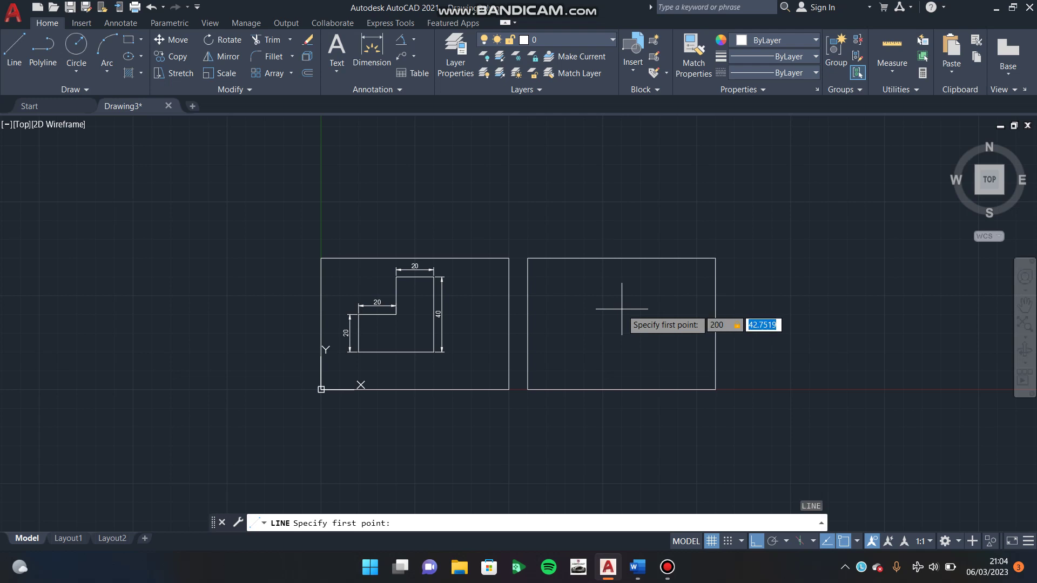
pyautogui.write('60')
pyautogui.press('Return')
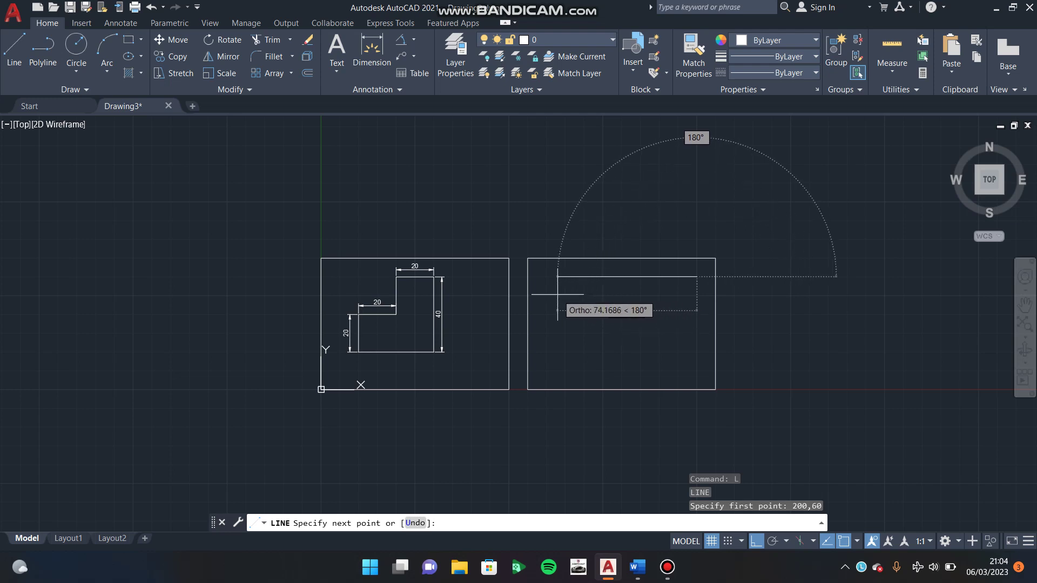
# - Draw an 80-unit top edge, a 50-unit vertical edge and a 40-unit edge at 80°
pyautogui.write('80')
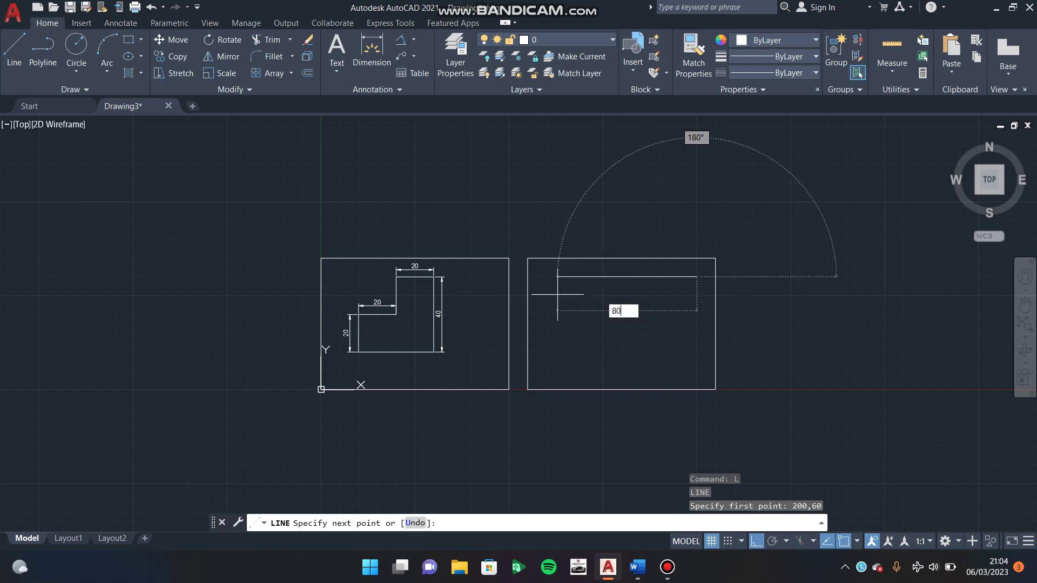
pyautogui.press('Return')
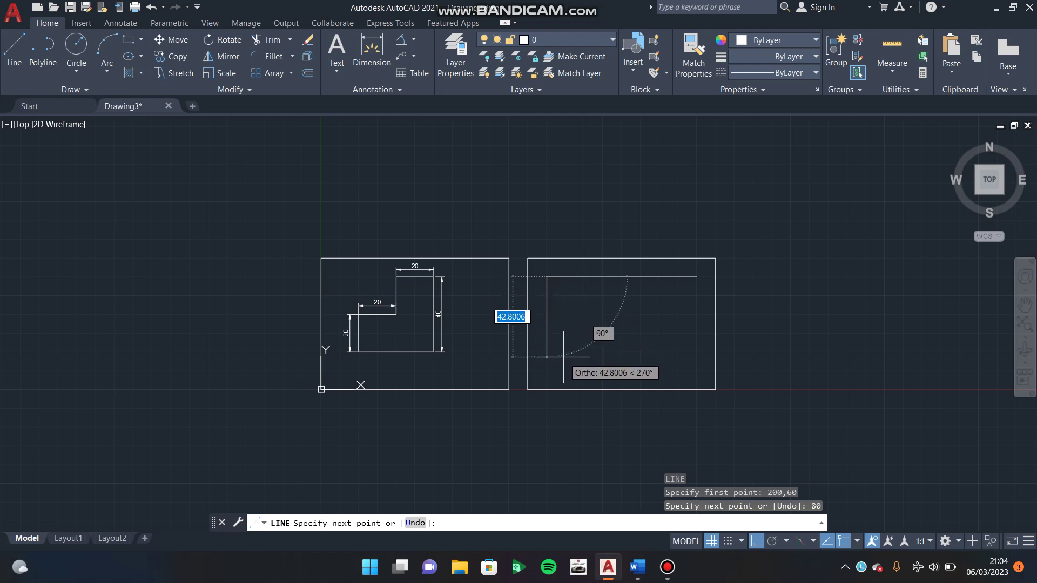
pyautogui.write('50')
pyautogui.press('Return')
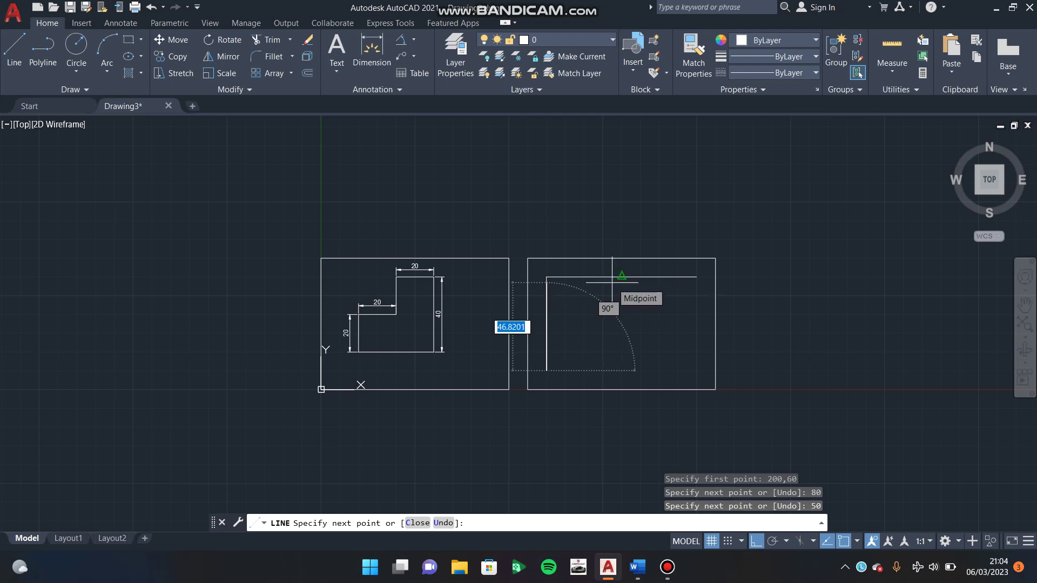
pyautogui.press('Tab')
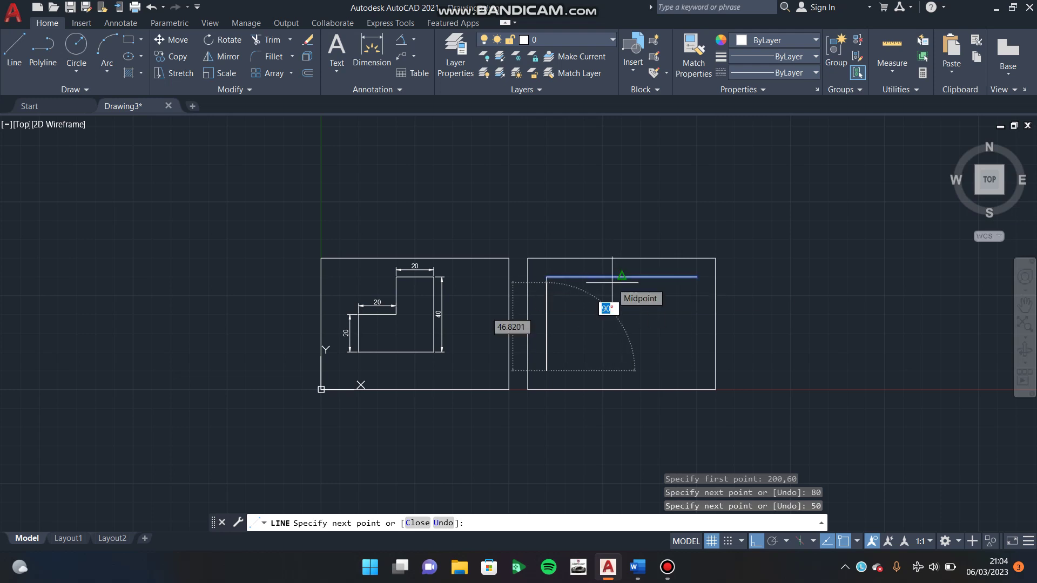
pyautogui.write('80')
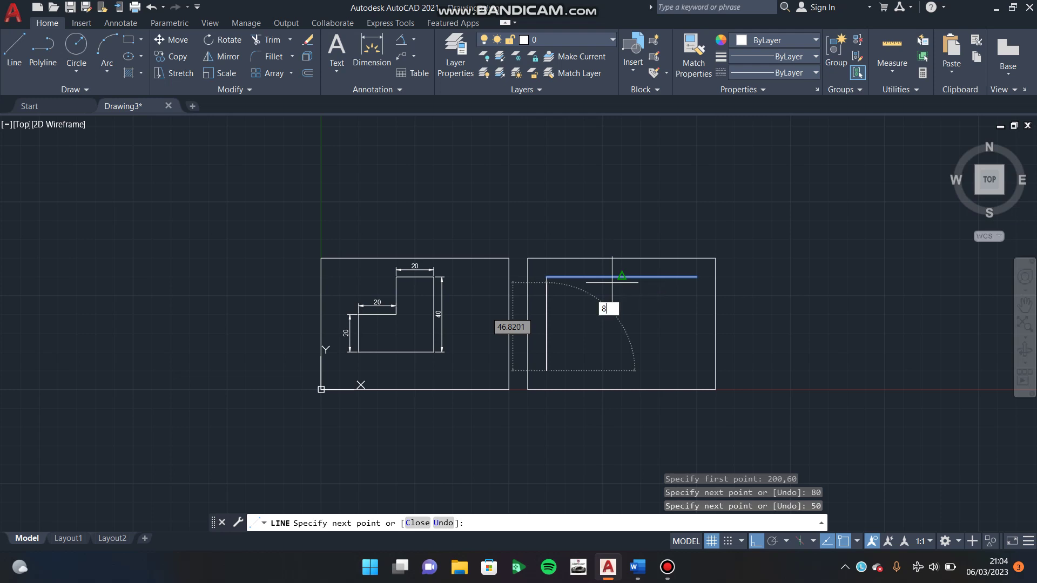
pyautogui.press('Tab')
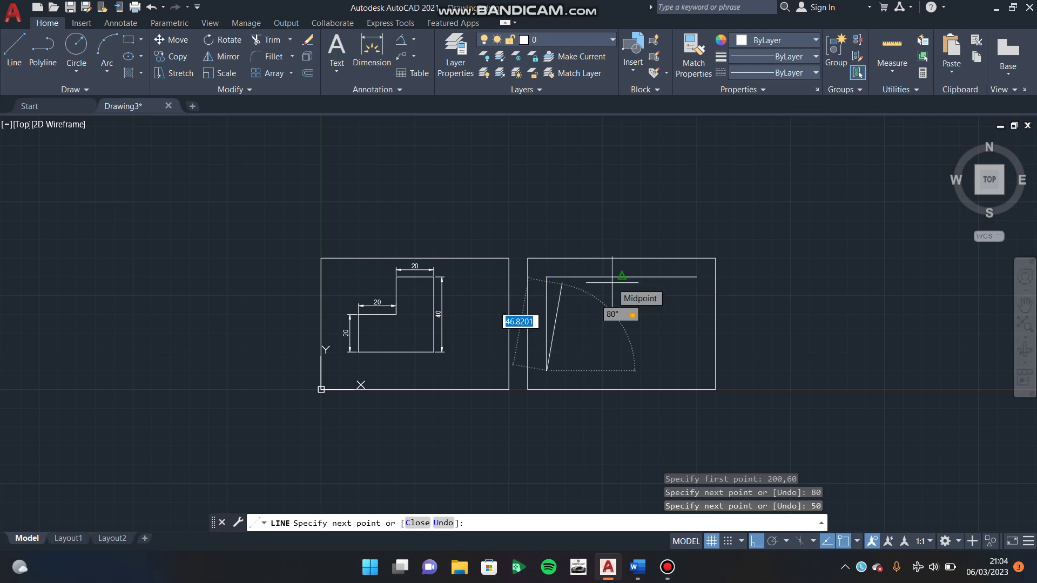
pyautogui.write('40')
pyautogui.press('Return')
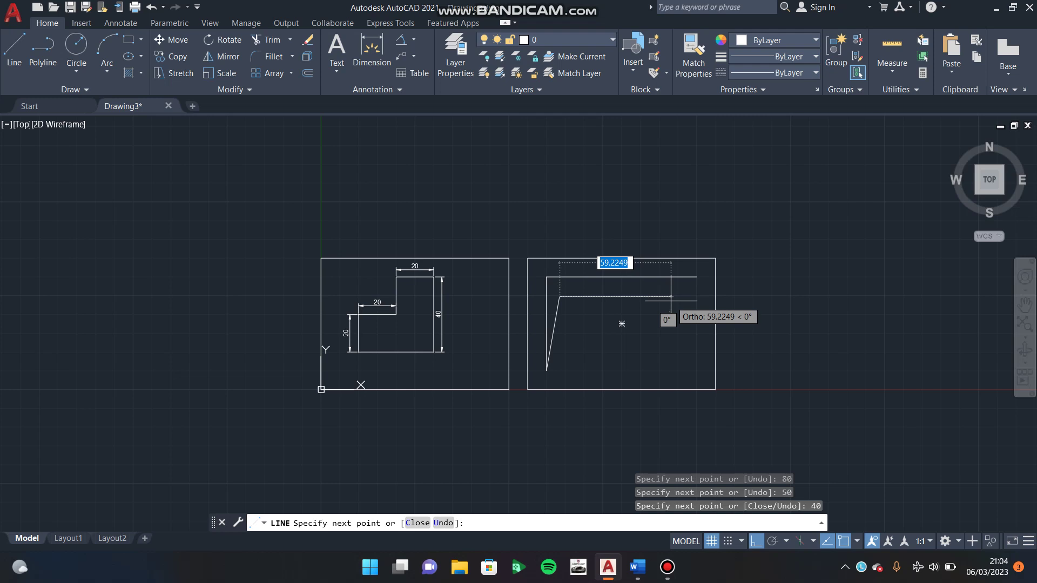
# - Continue the profile with 50, 20, 10, 5 and 30-unit edges forming the stepped notch
pyautogui.write('50')
pyautogui.press('Return')
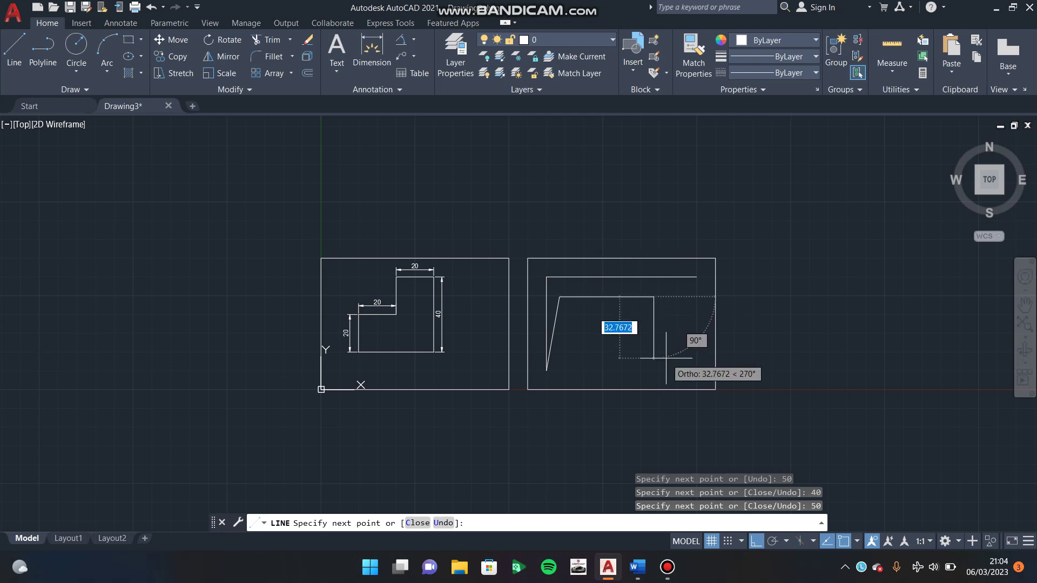
pyautogui.write('20')
pyautogui.press('Return')
pyautogui.write('2')
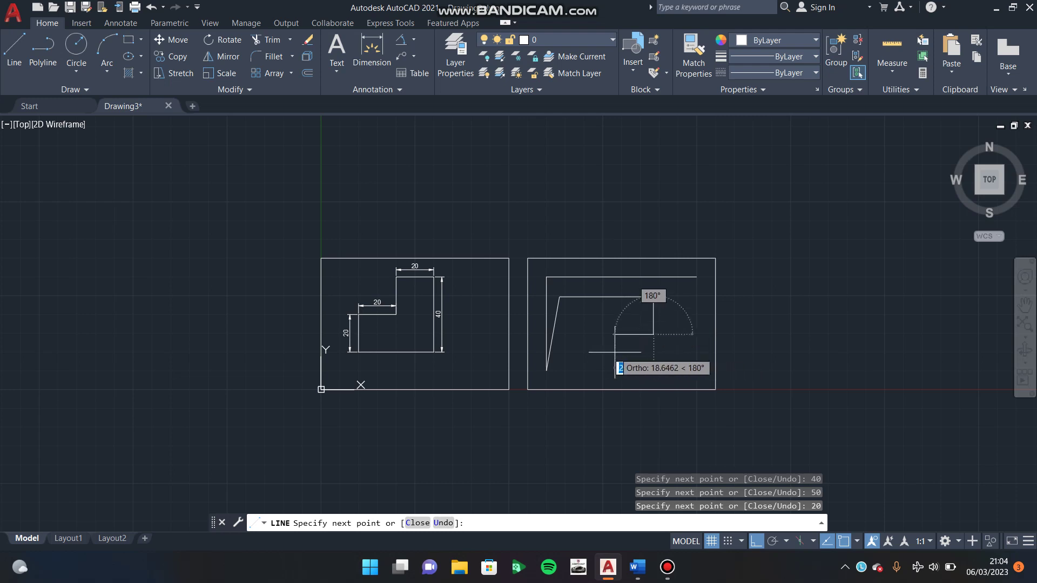
pyautogui.press('BackSpace')
pyautogui.write('10')
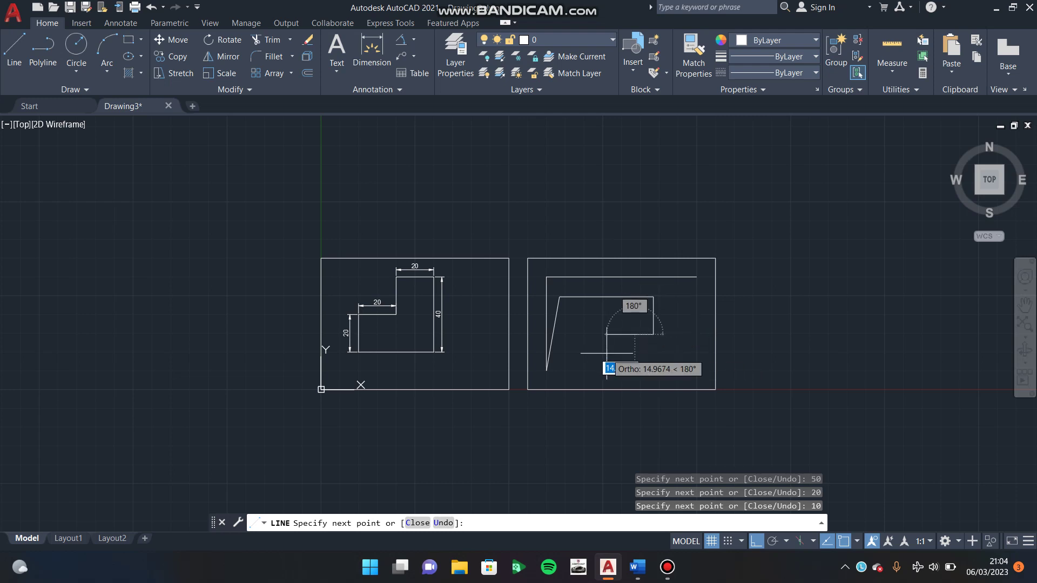
pyautogui.press('Return')
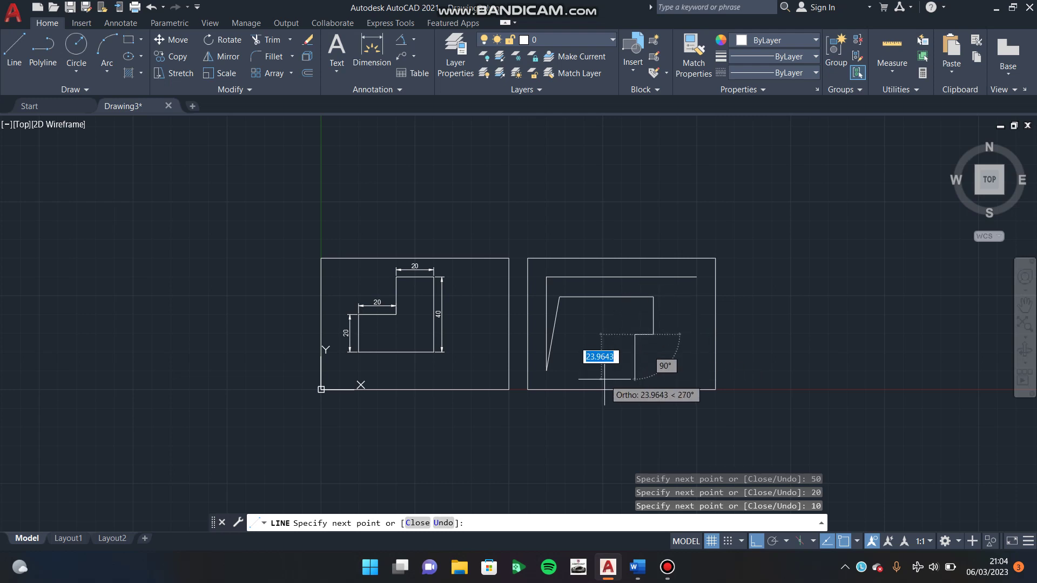
pyautogui.write('5')
pyautogui.press('Return')
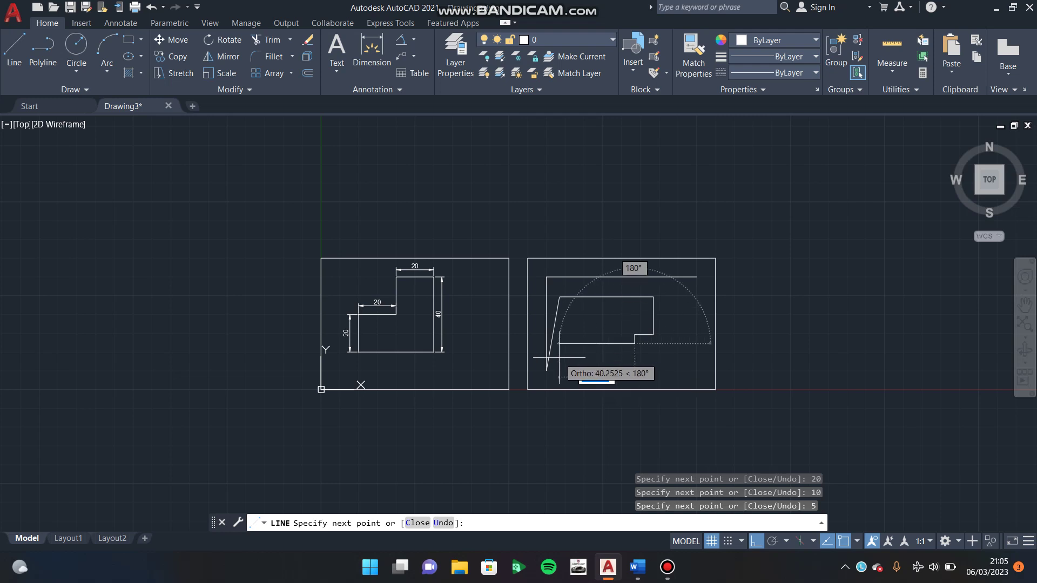
pyautogui.write('30')
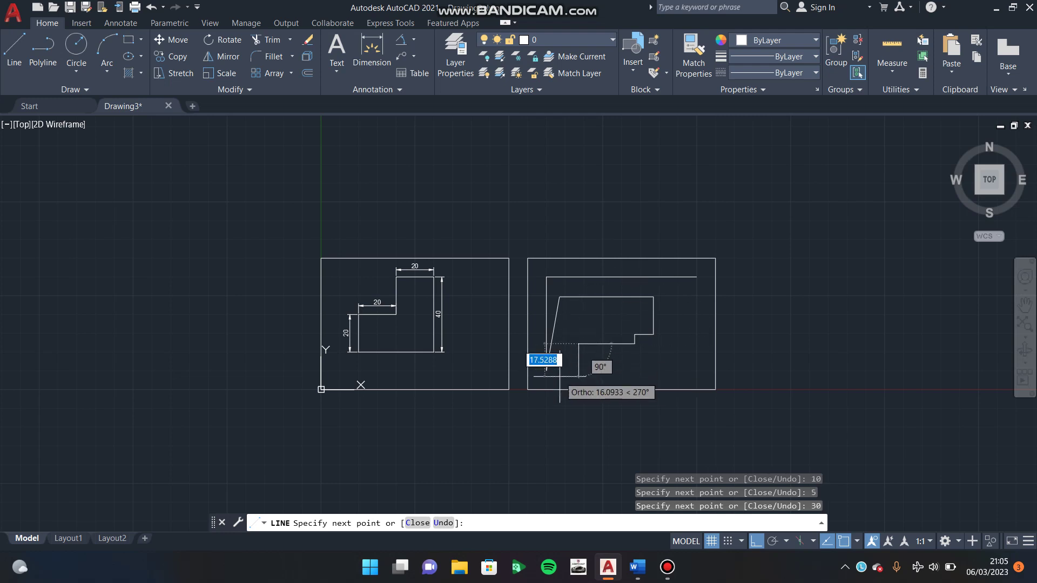
pyautogui.click(579, 351)
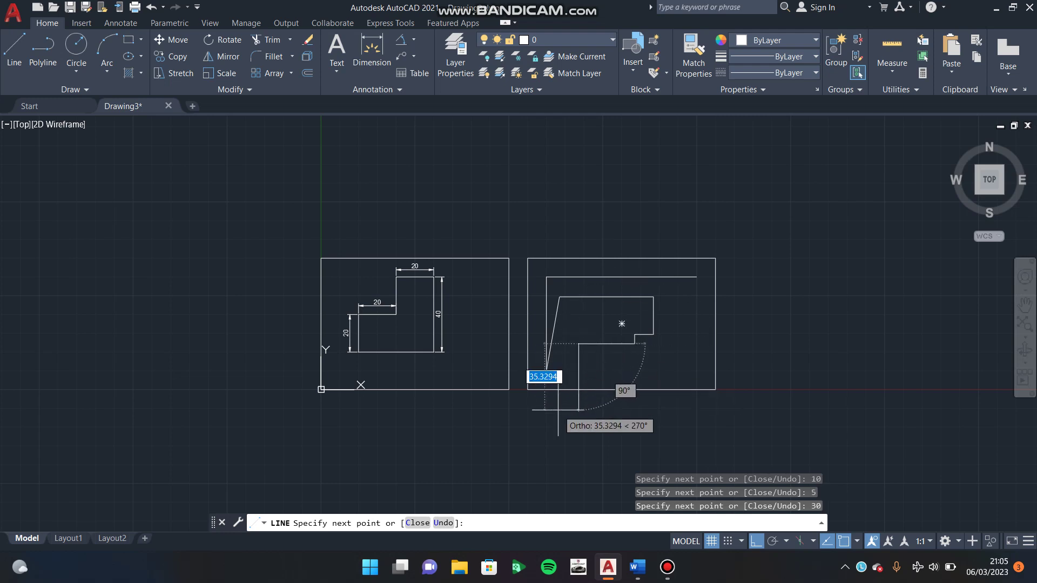
# - Add a 20-unit edge at 45°, then 40 and 30-unit edges, closing at the top line's end
pyautogui.press('Tab')
pyautogui.write('45')
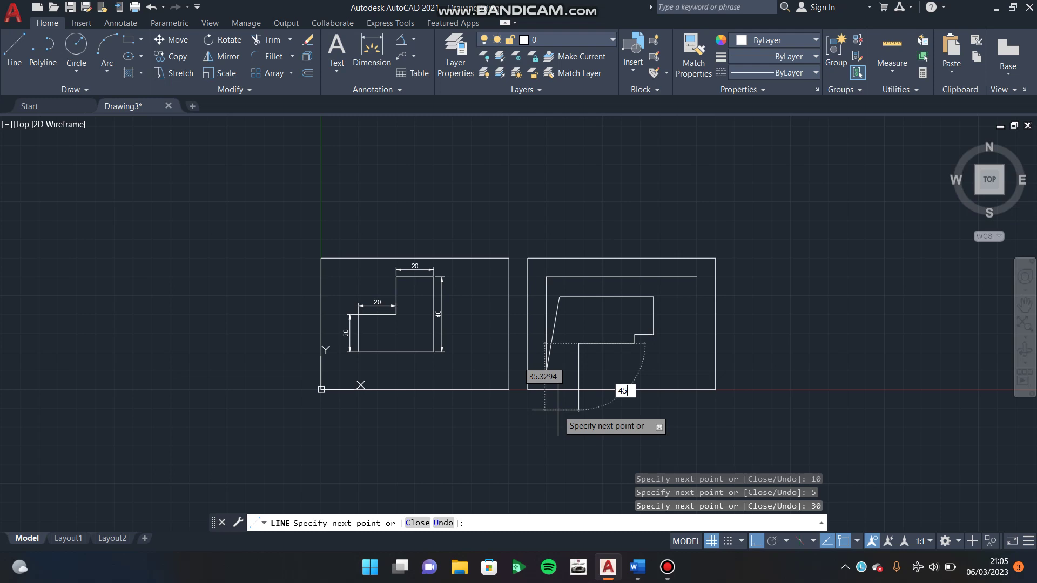
pyautogui.press('Tab')
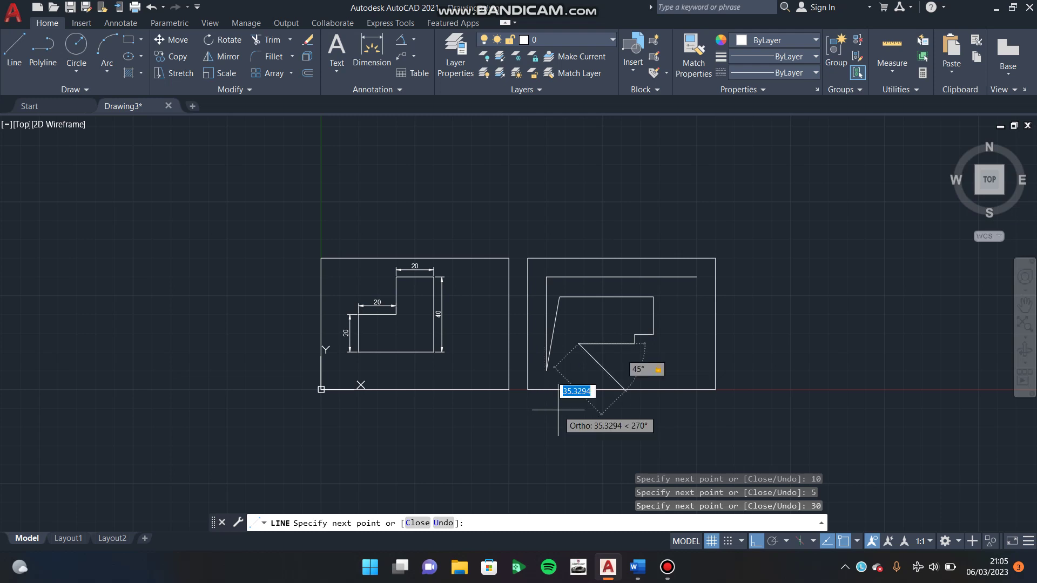
pyautogui.write('20')
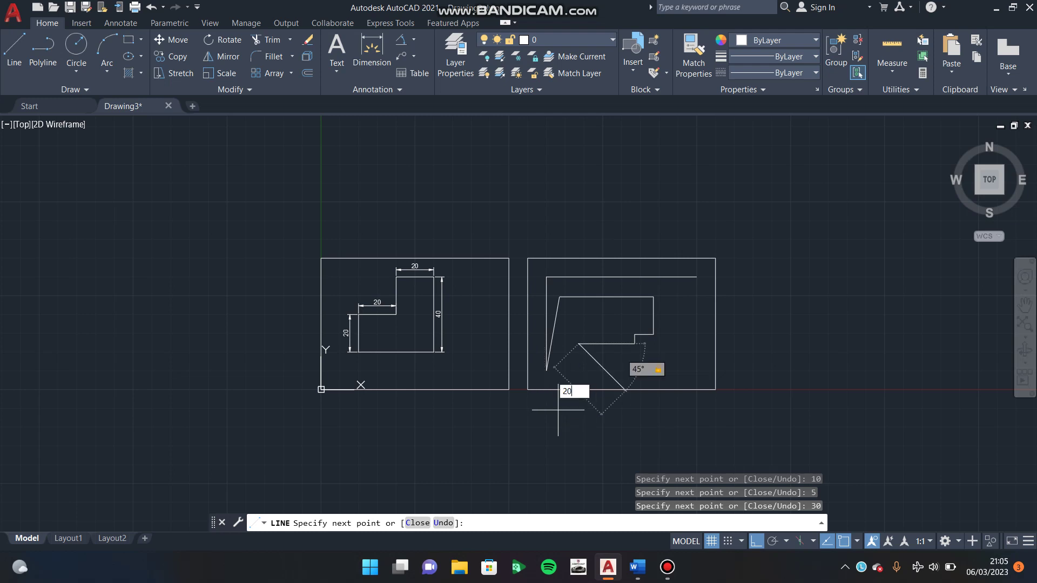
pyautogui.press('Return')
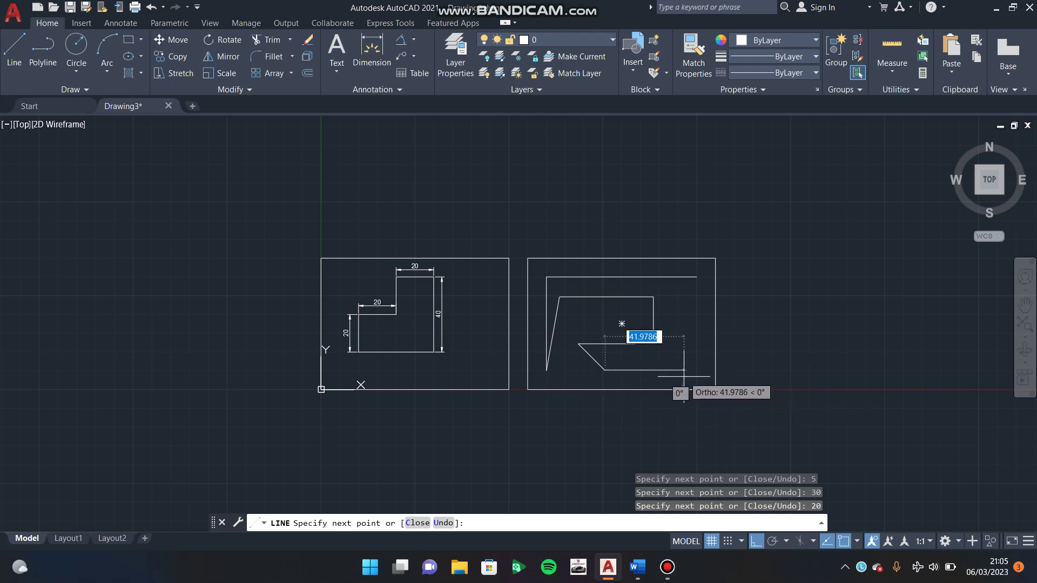
pyautogui.write('40')
pyautogui.press('Return')
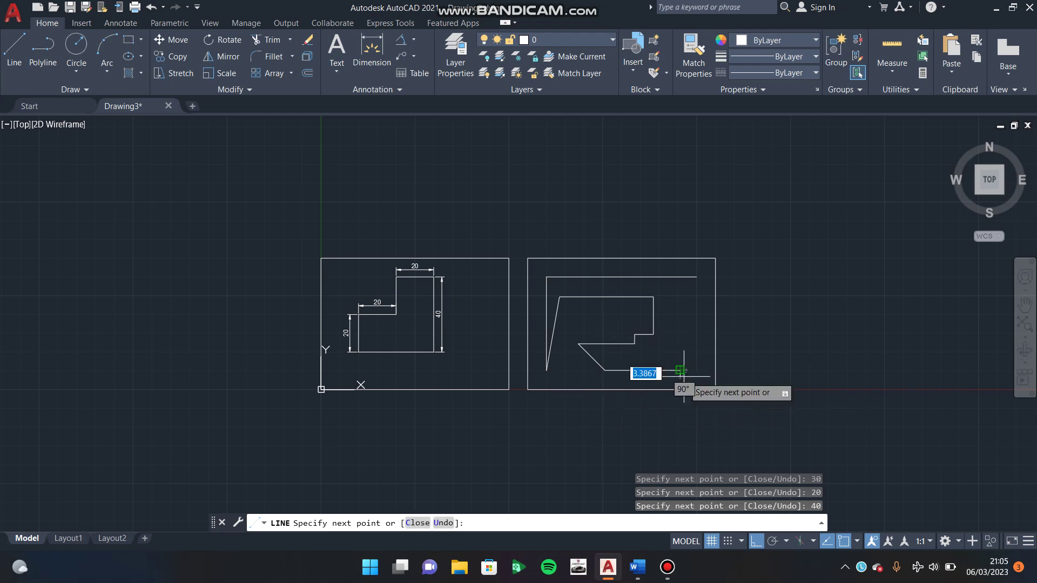
pyautogui.write('30')
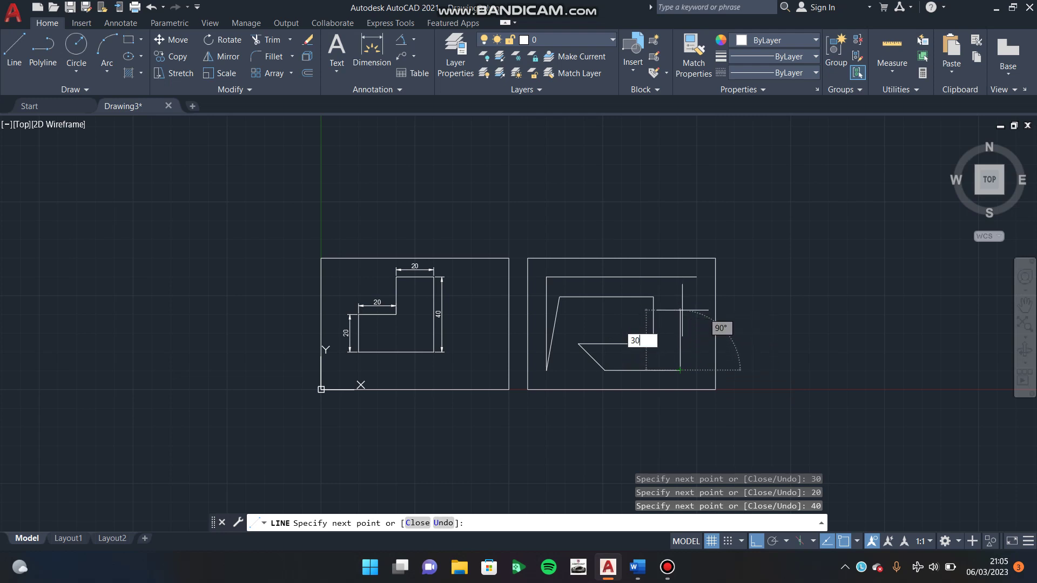
pyautogui.press('Return')
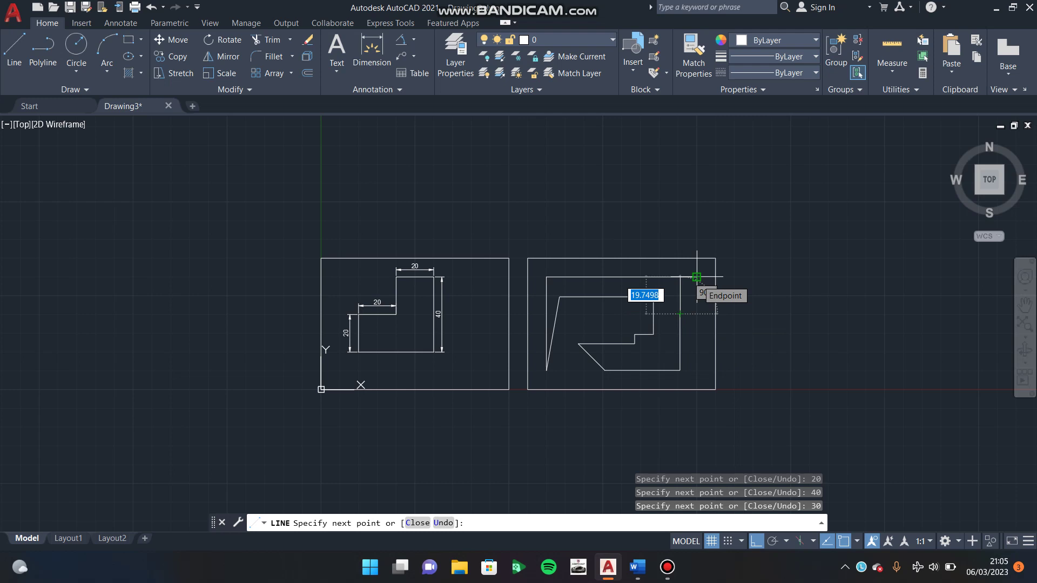
pyautogui.click(697, 277)
pyautogui.press('Escape')
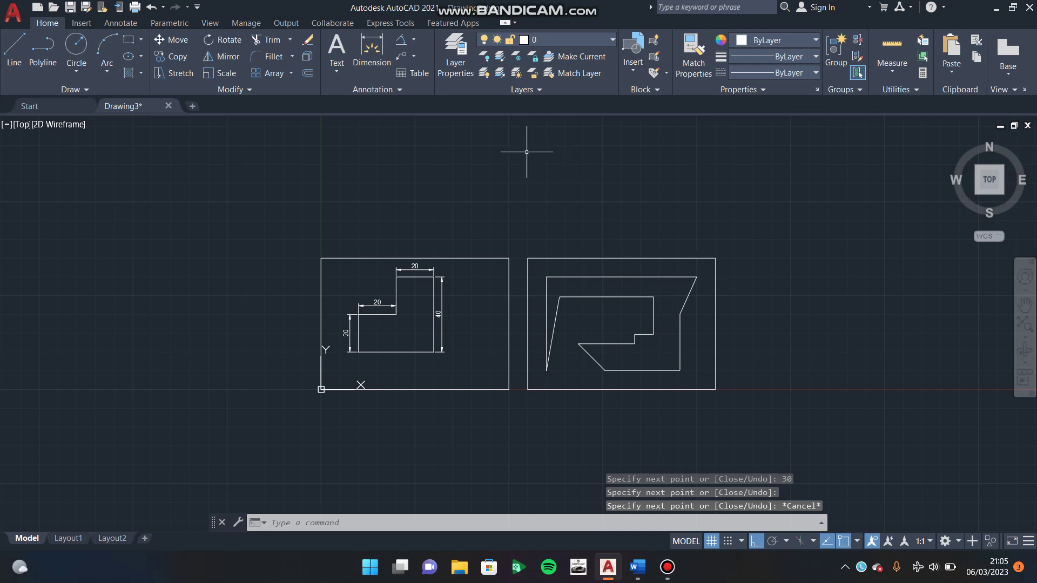
# - Dimension the right profile's 80-unit top line, after cancelling a mistaken first attempt
pyautogui.click(371, 51)
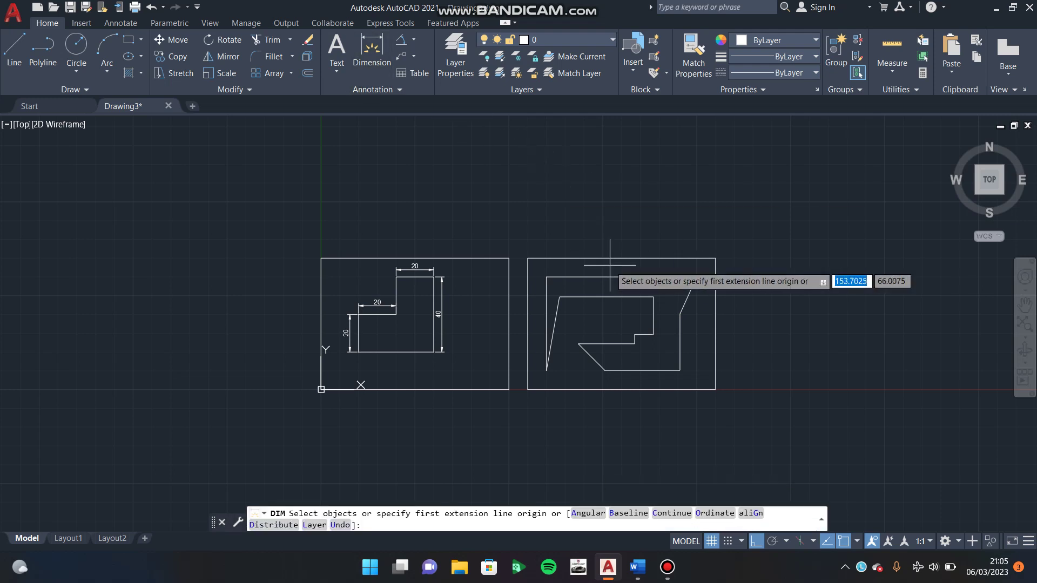
pyautogui.press('Return')
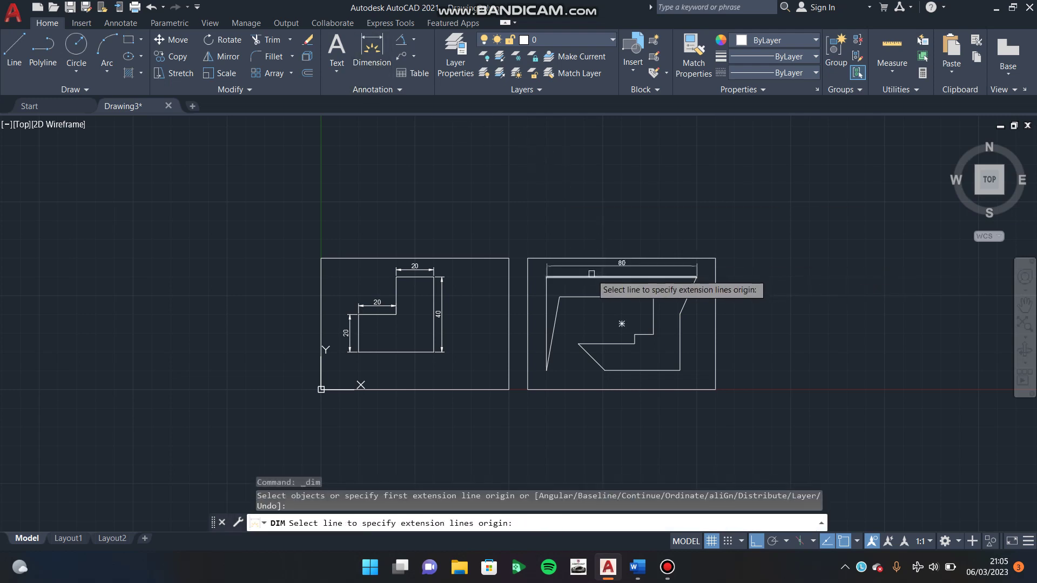
pyautogui.press('Escape')
pyautogui.click(591, 274)
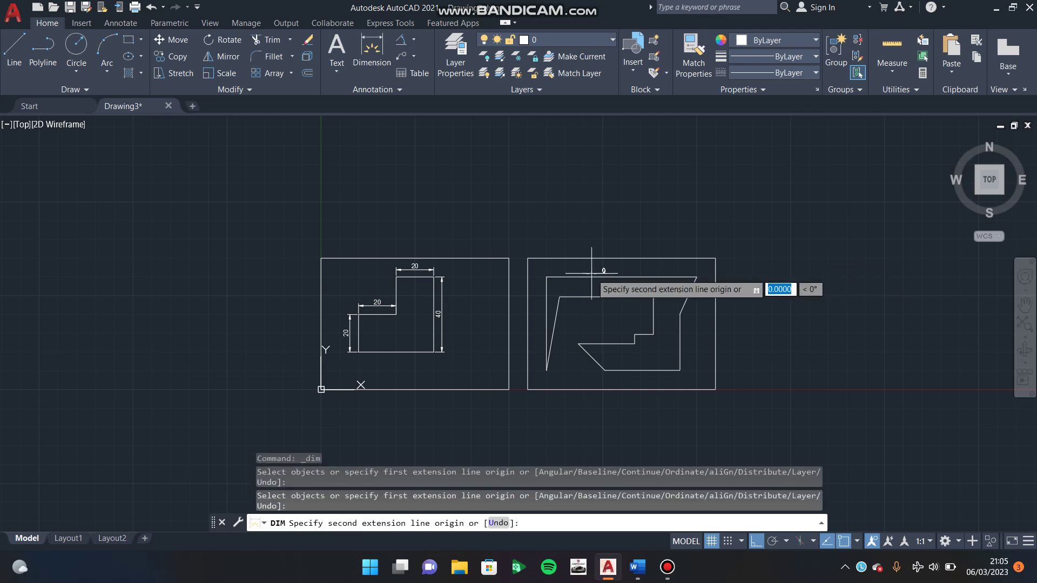
pyautogui.press('Escape')
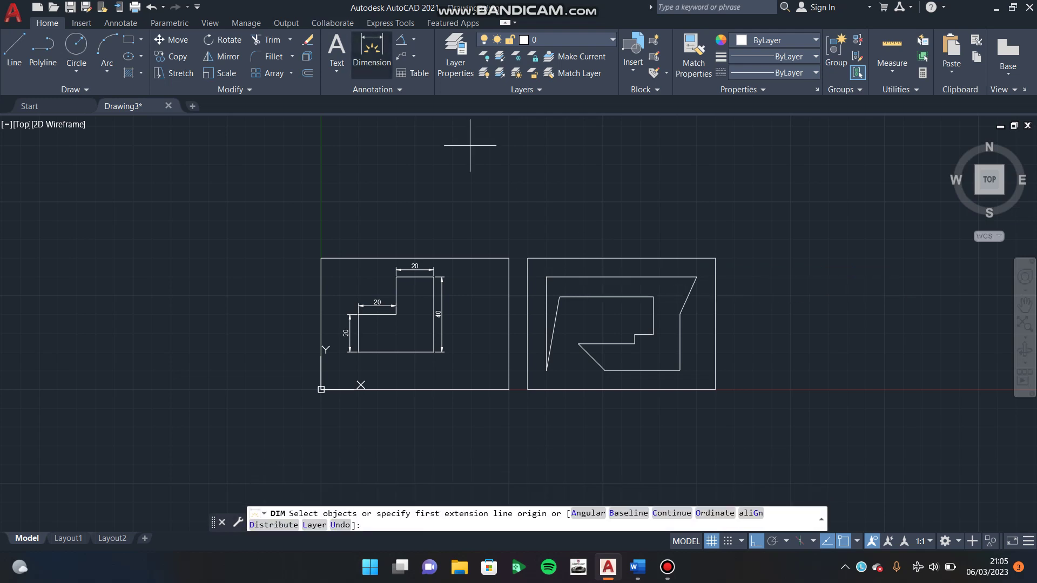
pyautogui.press('Return')
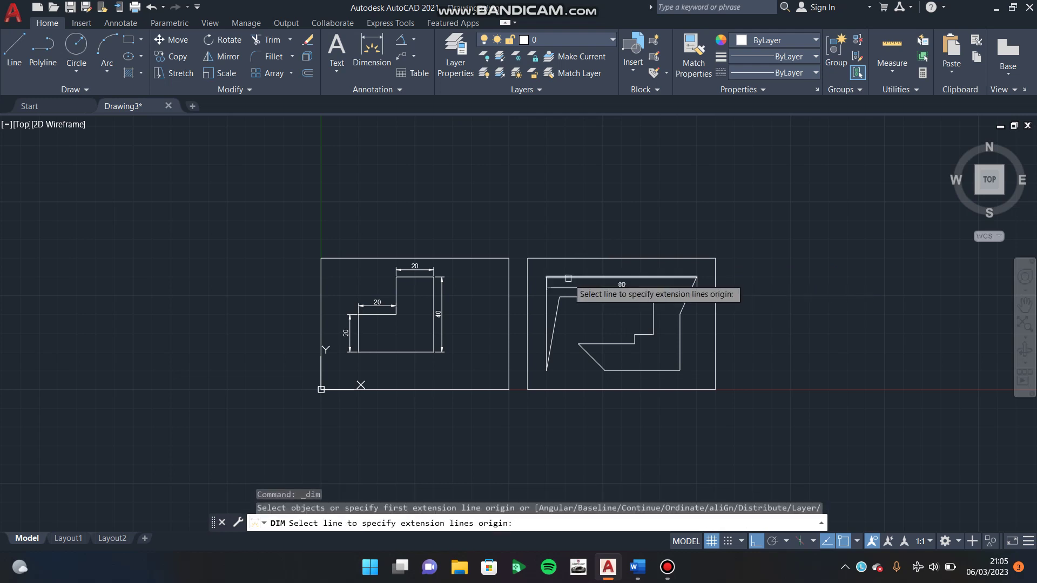
pyautogui.click(568, 278)
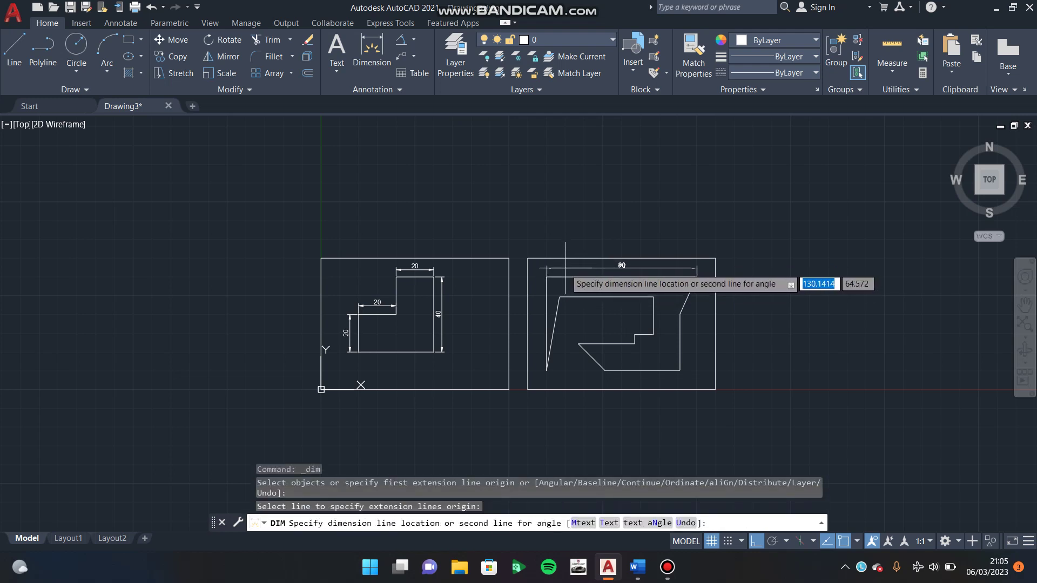
pyautogui.click(565, 268)
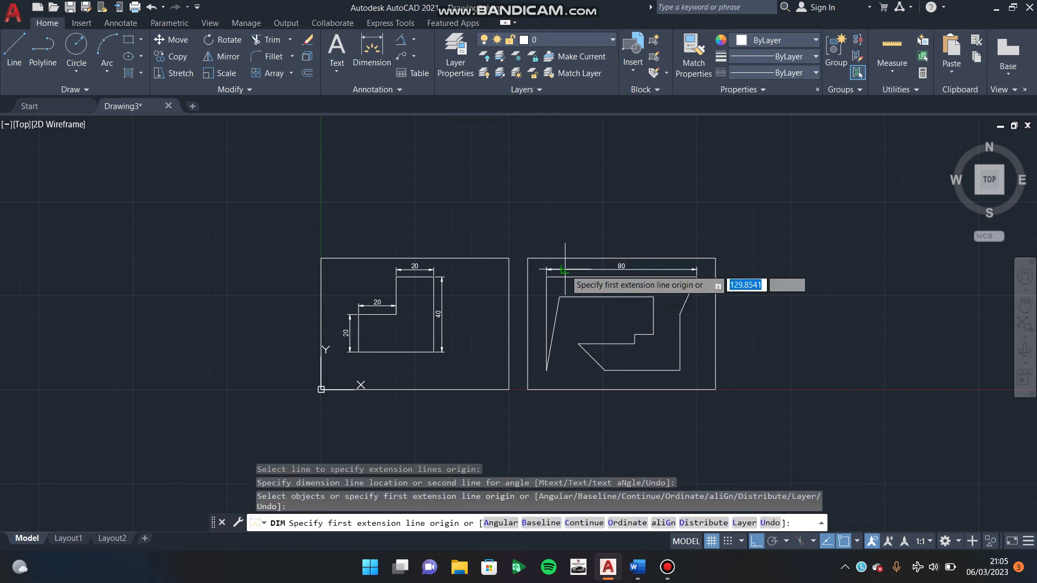
# - Add the 50 left-side, 50 inner horizontal and 20 short vertical dimensions
pyautogui.press('Return')
pyautogui.click(544, 305)
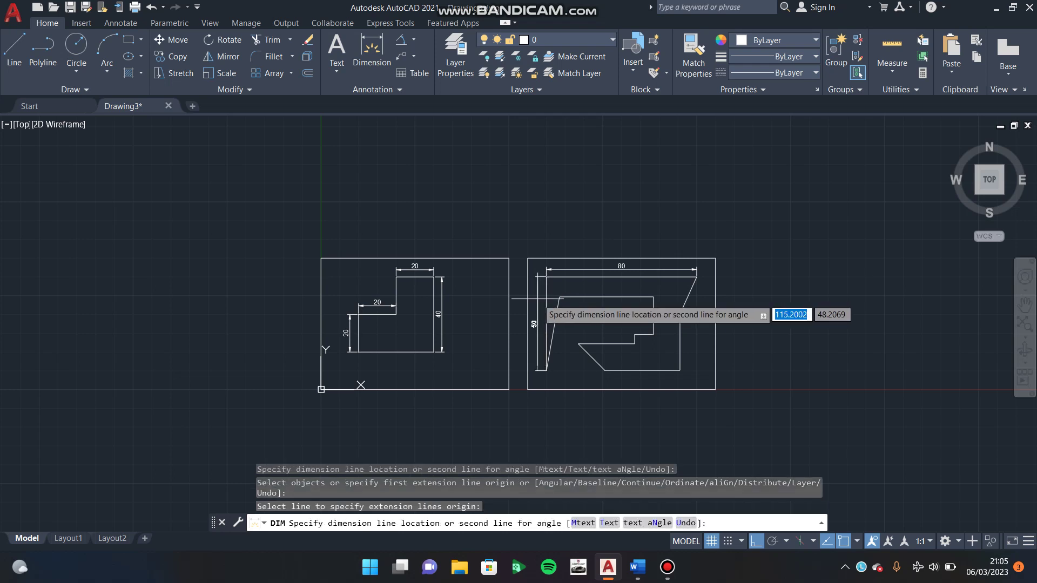
pyautogui.click(538, 298)
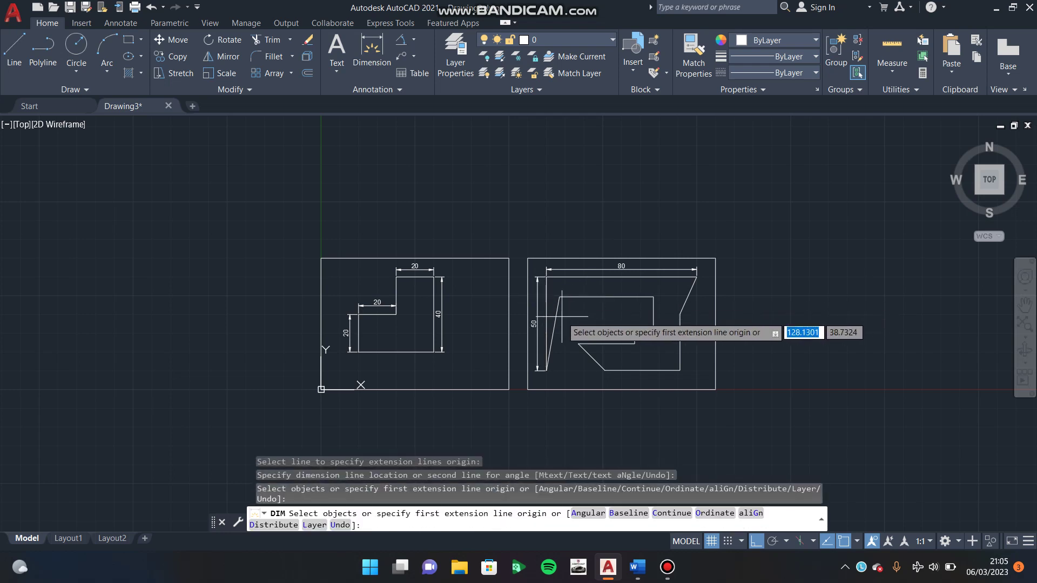
pyautogui.press('Return')
pyautogui.click(567, 297)
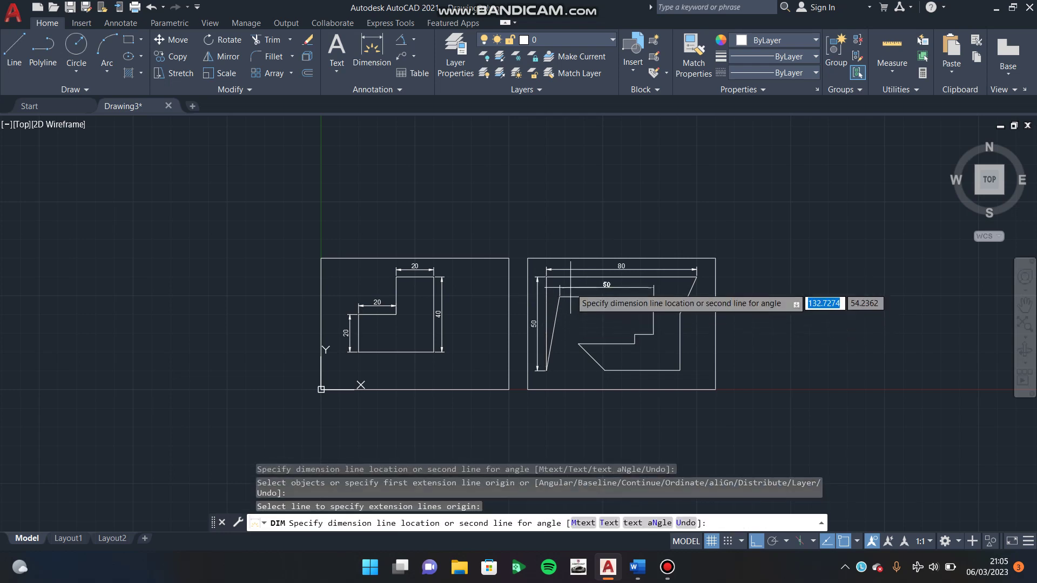
pyautogui.click(570, 290)
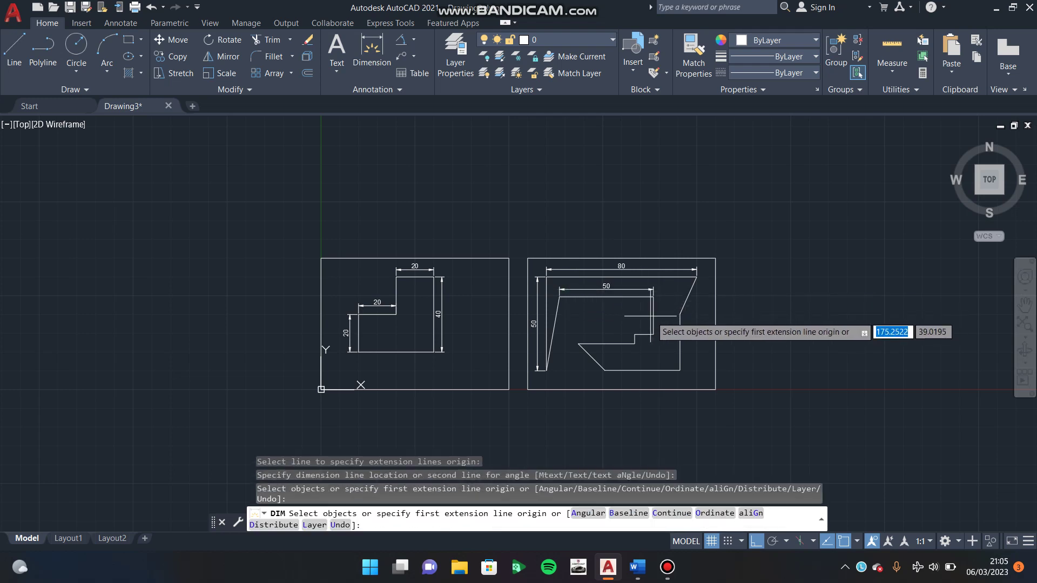
pyautogui.press('Return')
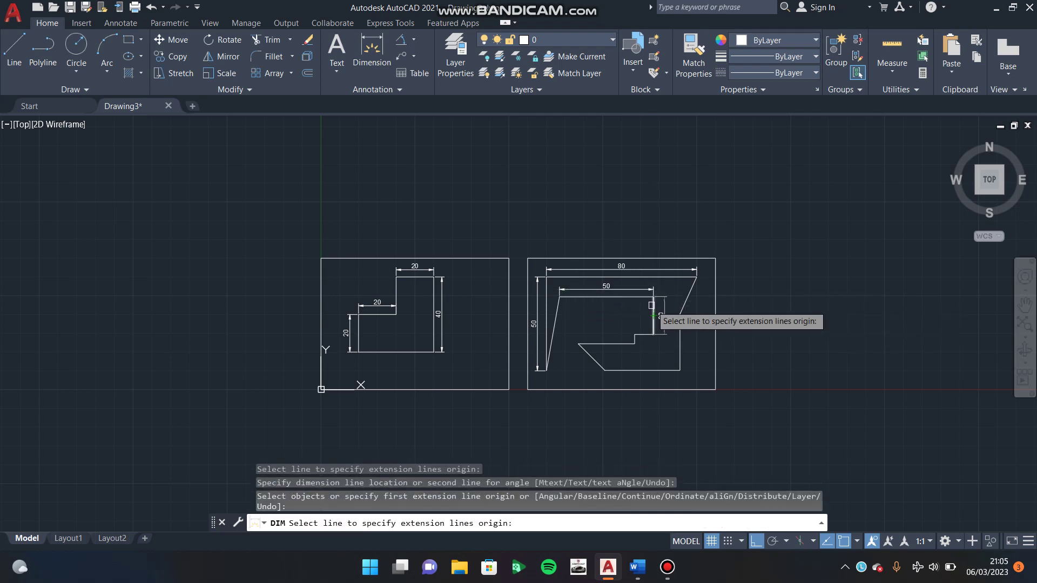
pyautogui.click(653, 311)
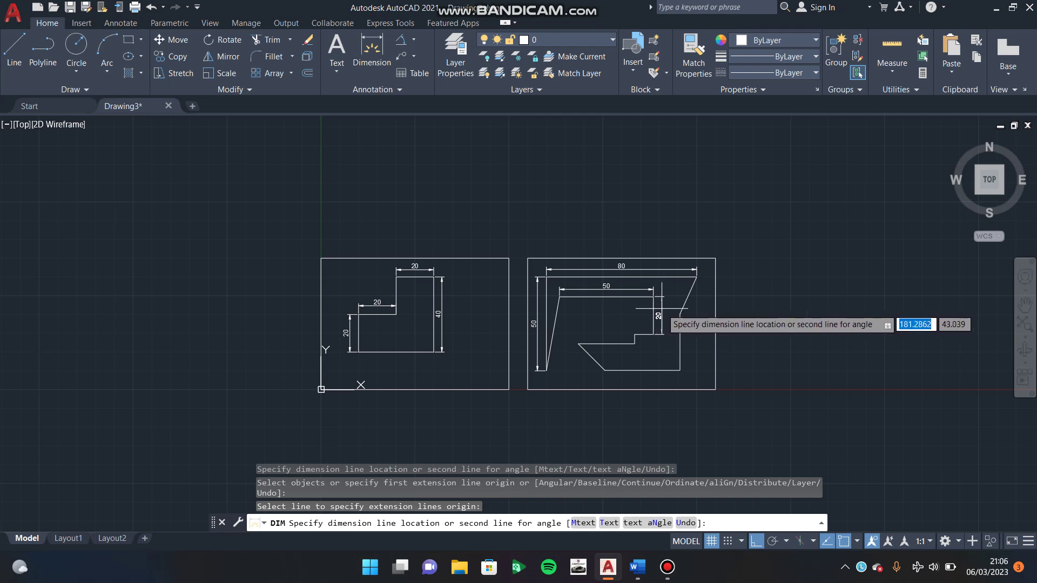
pyautogui.click(660, 312)
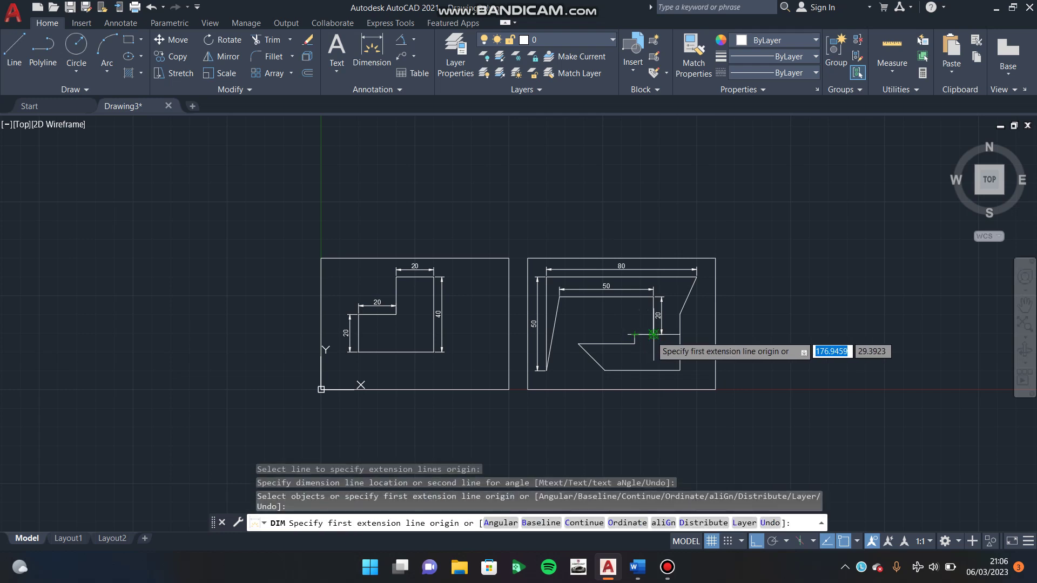
# - Dimension the notch step with a 10 width and a 5 height
pyautogui.click(653, 335)
pyautogui.click(633, 335)
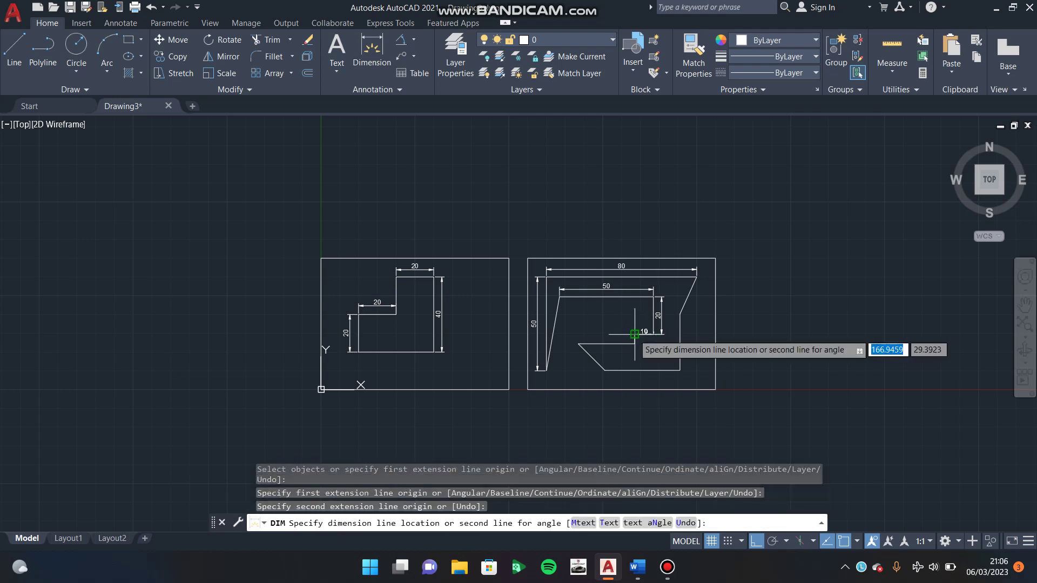
pyautogui.click(634, 327)
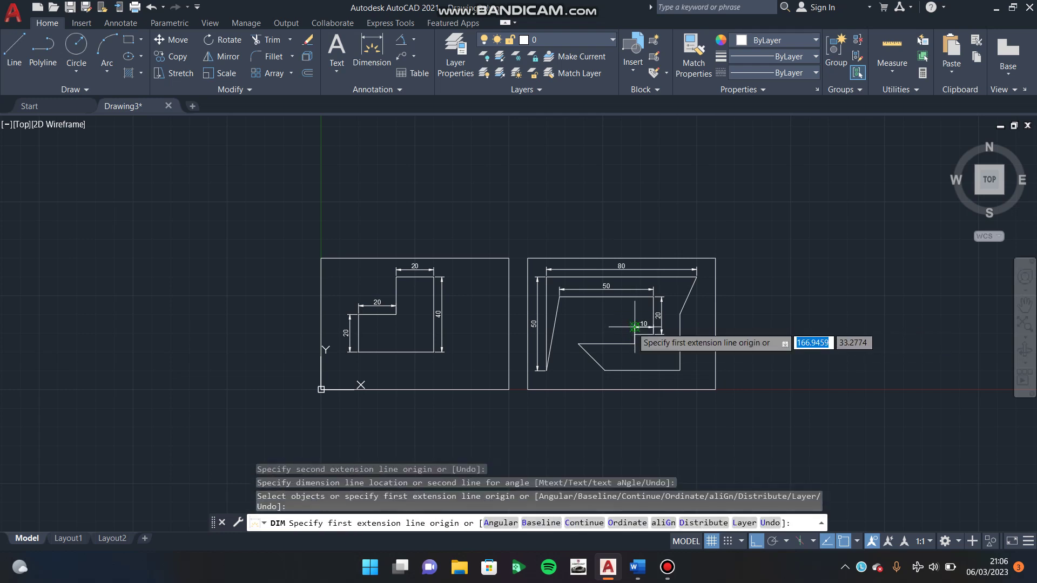
pyautogui.click(634, 335)
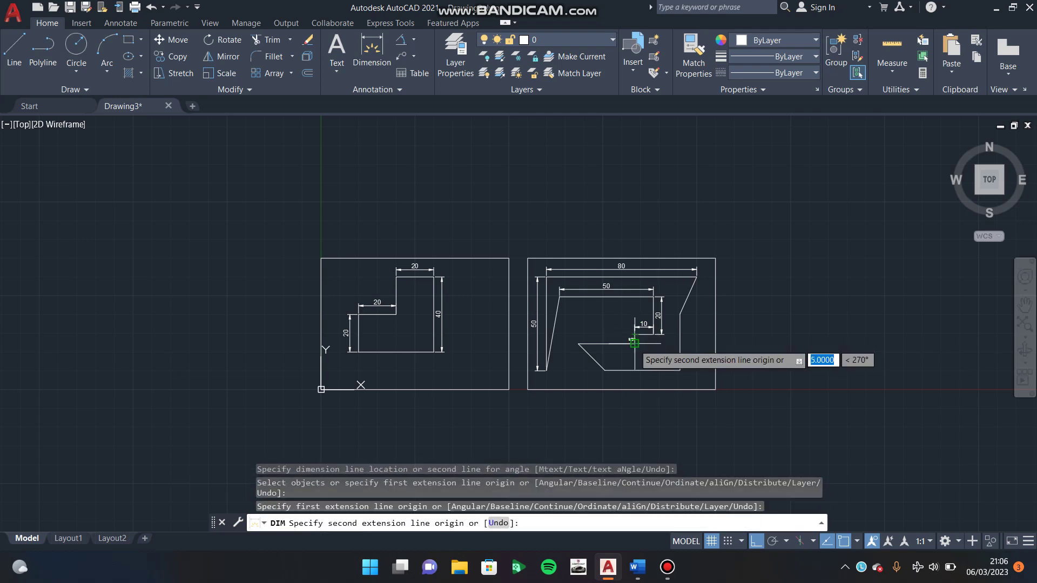
pyautogui.click(634, 343)
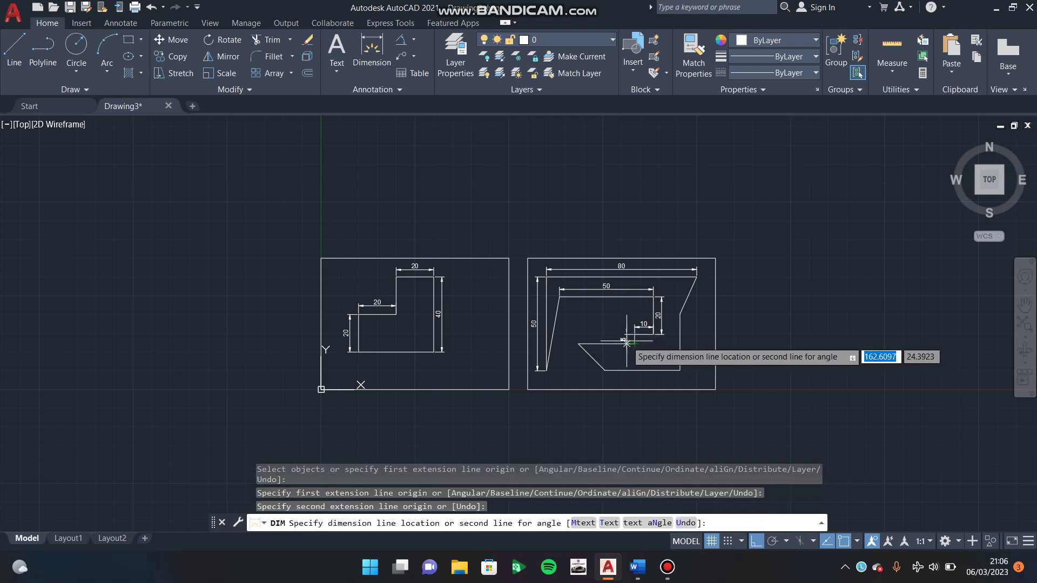
pyautogui.click(625, 340)
# - Add the 30 inner top, 40 bottom edge and 30 right edge dimensions
pyautogui.press('Return')
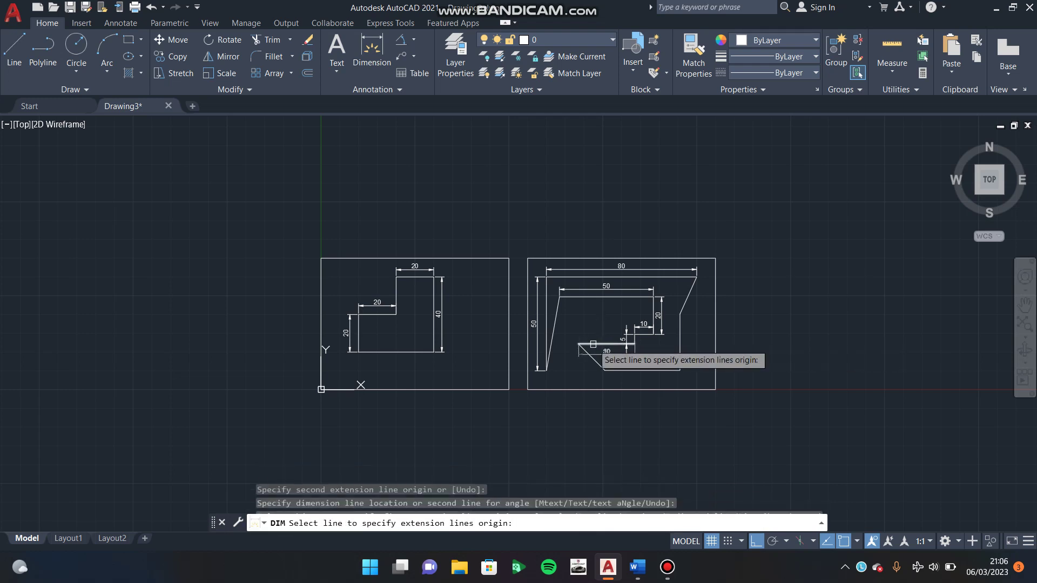
pyautogui.click(594, 344)
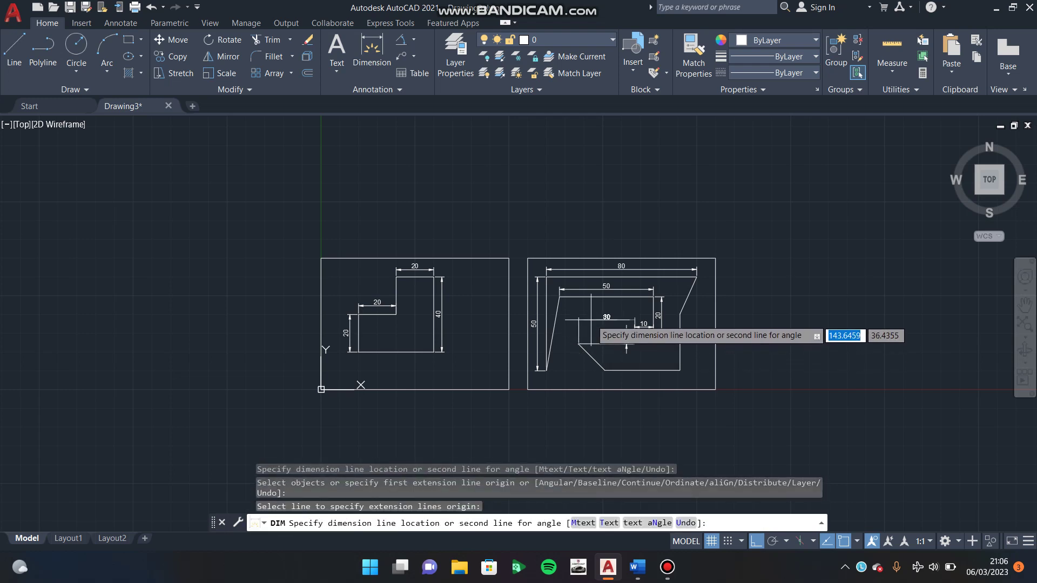
pyautogui.click(594, 313)
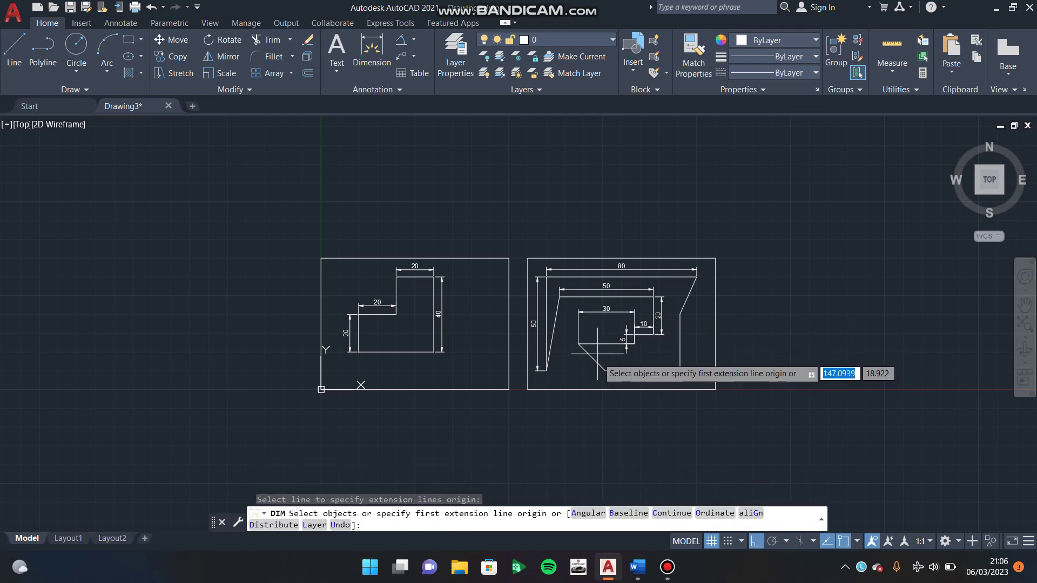
pyautogui.press('Return')
pyautogui.click(617, 371)
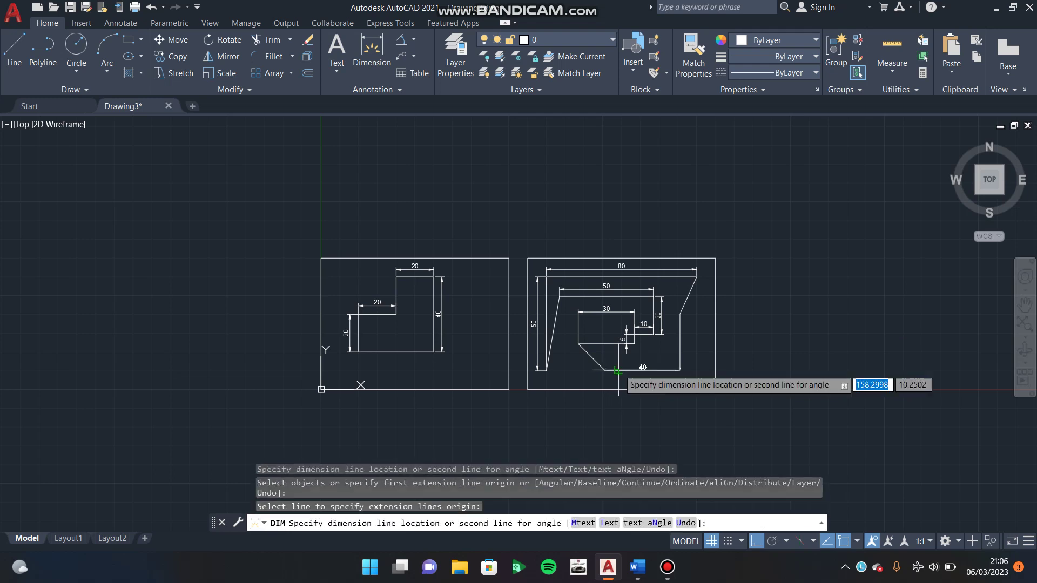
pyautogui.click(621, 377)
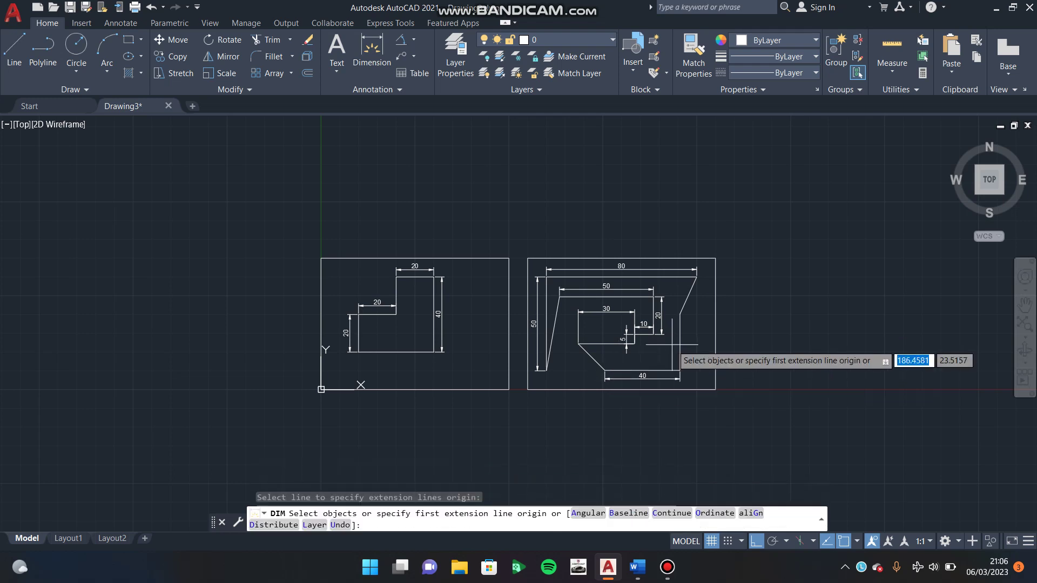
pyautogui.press('Return')
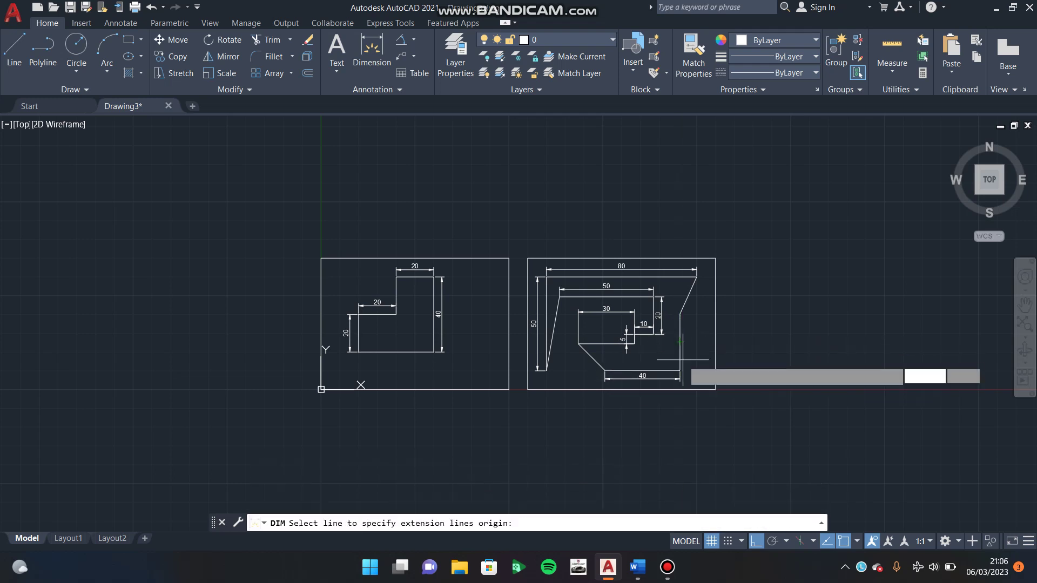
pyautogui.press('Return')
pyautogui.click(680, 349)
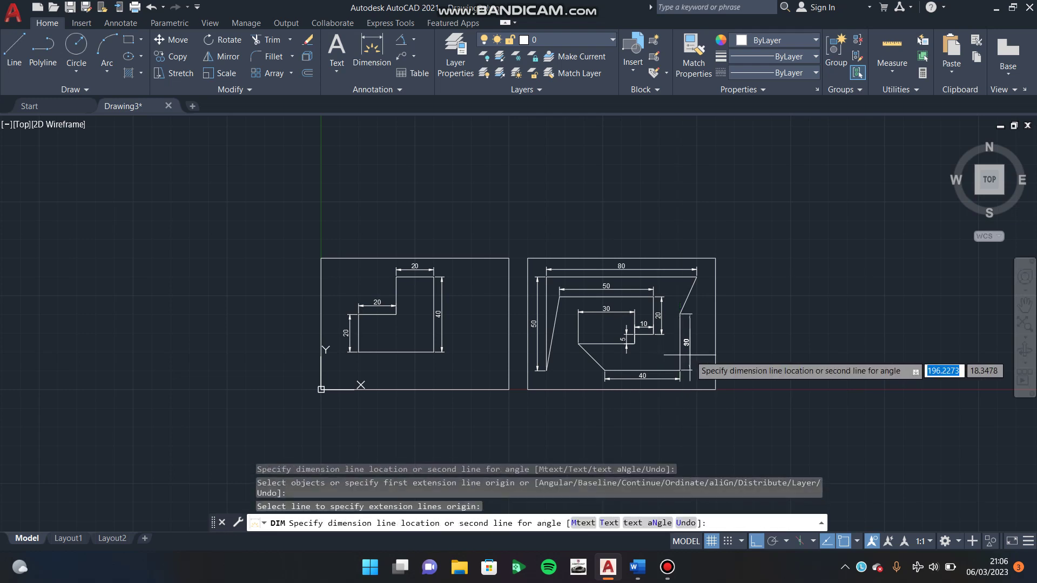
pyautogui.click(688, 355)
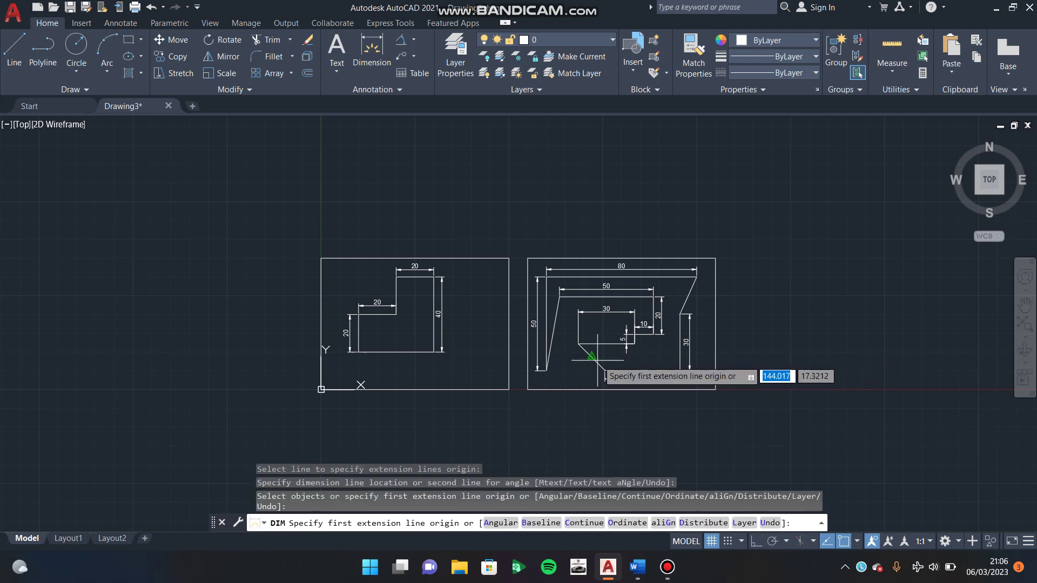
# - Dimension the diagonal edge as 20 and the slanted left edge as 40
pyautogui.press('Return')
pyautogui.click(596, 362)
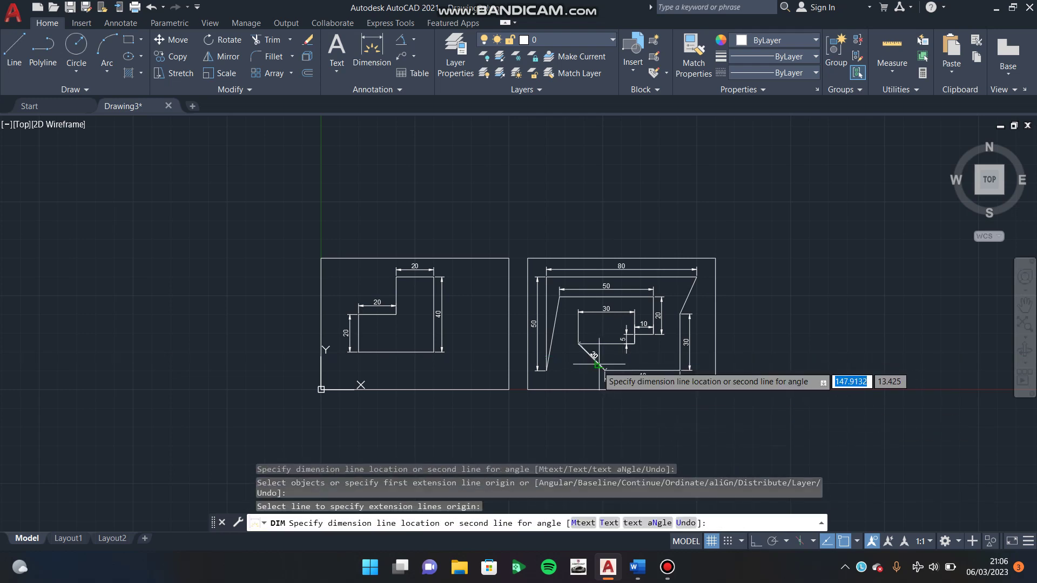
pyautogui.click(592, 368)
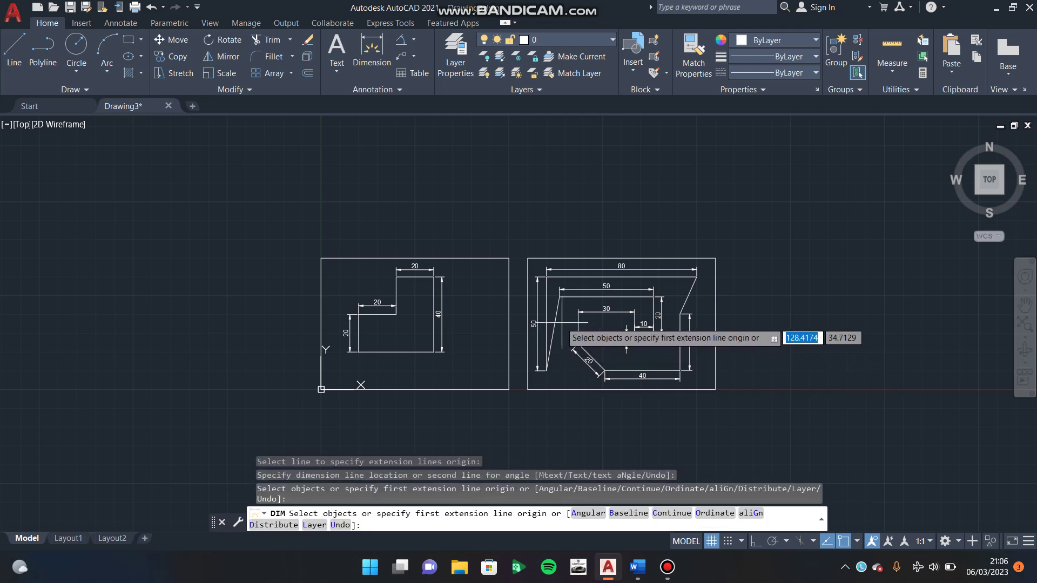
pyautogui.press('Return')
pyautogui.click(556, 319)
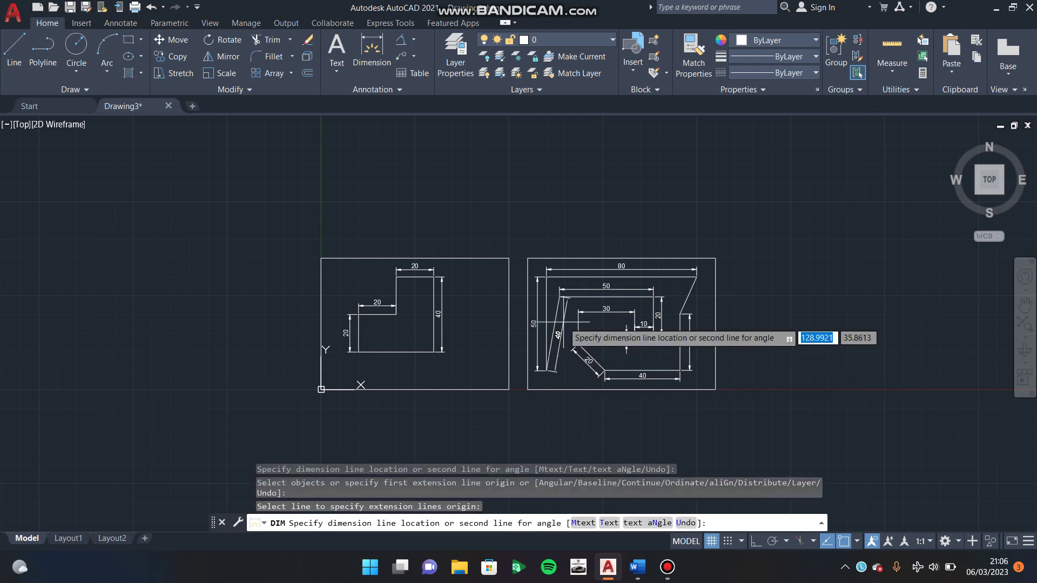
pyautogui.click(562, 324)
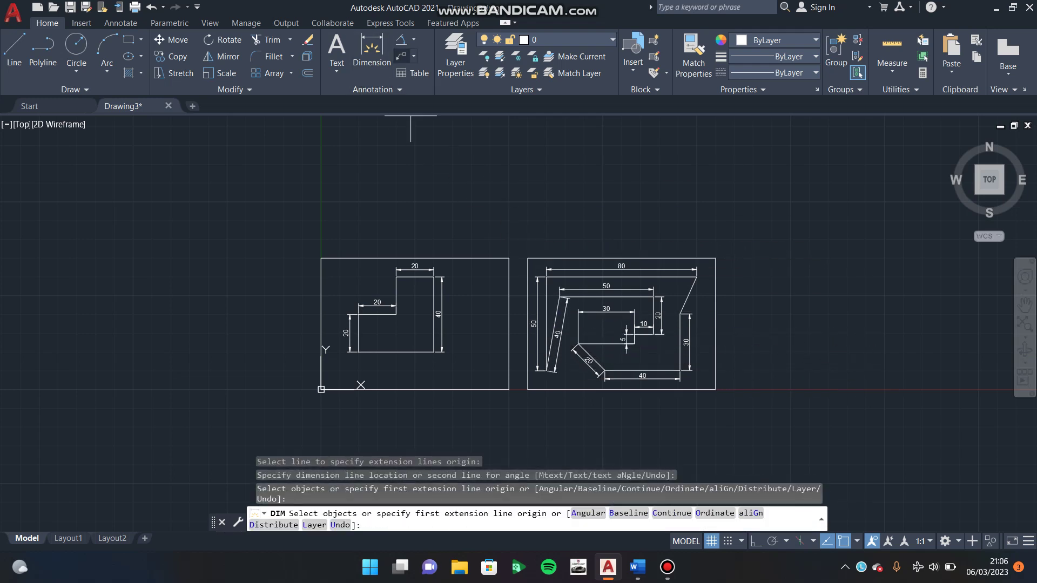
# - Add a 10° angular dimension between the right profile's vertical and slanted left lines
pyautogui.click(401, 39)
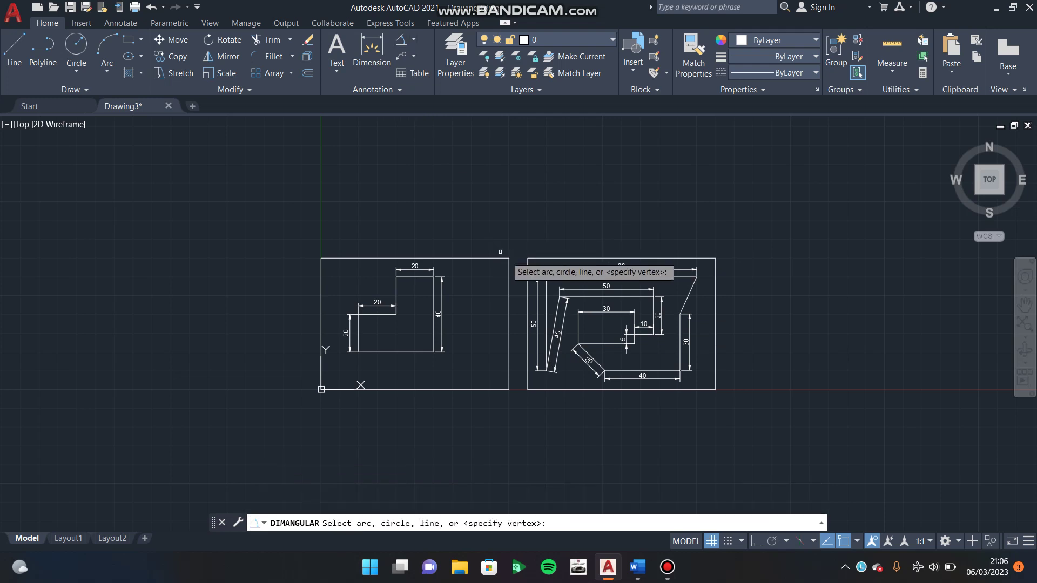
pyautogui.click(547, 296)
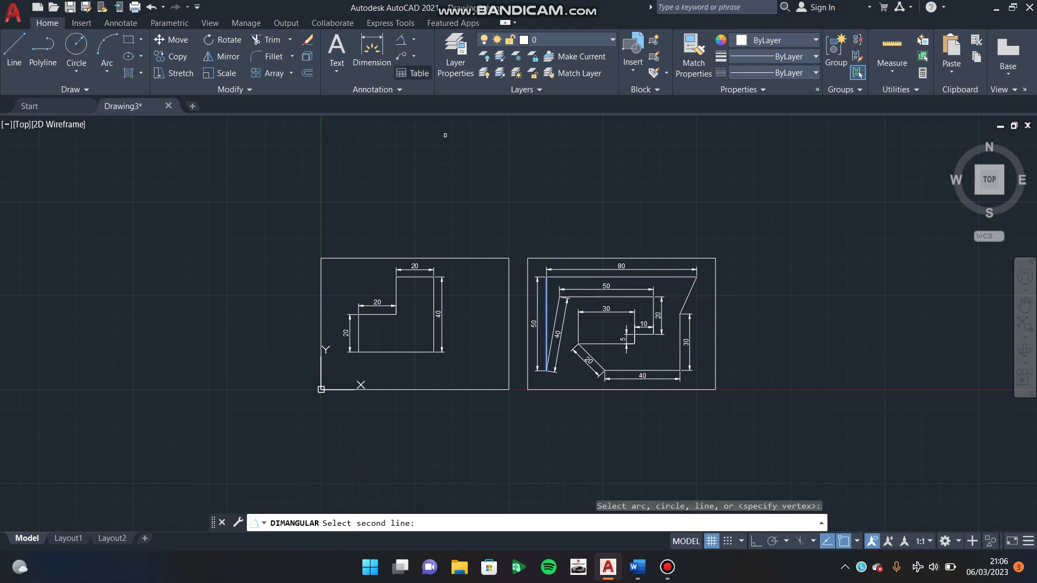
pyautogui.click(414, 39)
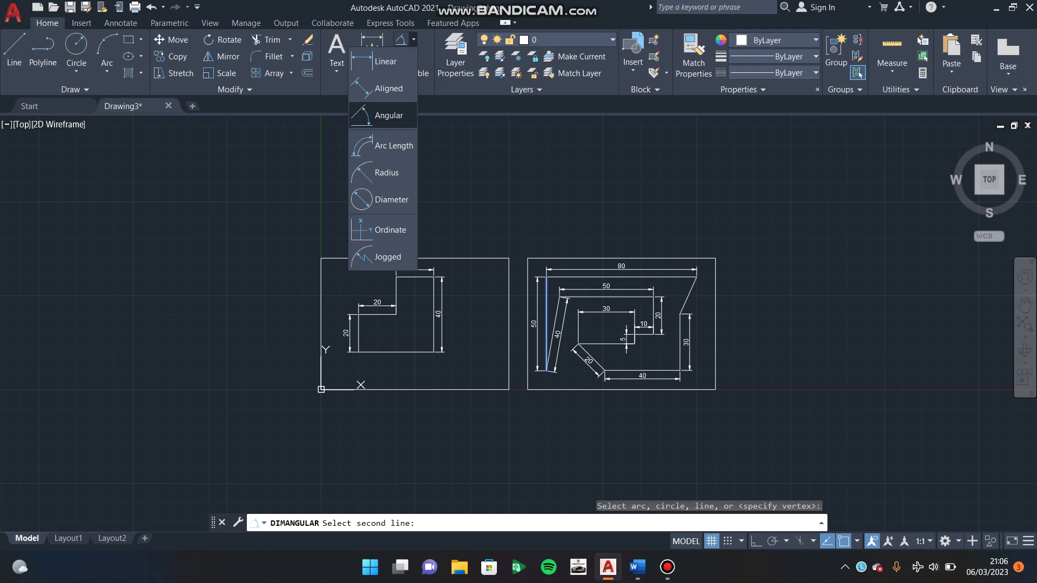
pyautogui.click(559, 313)
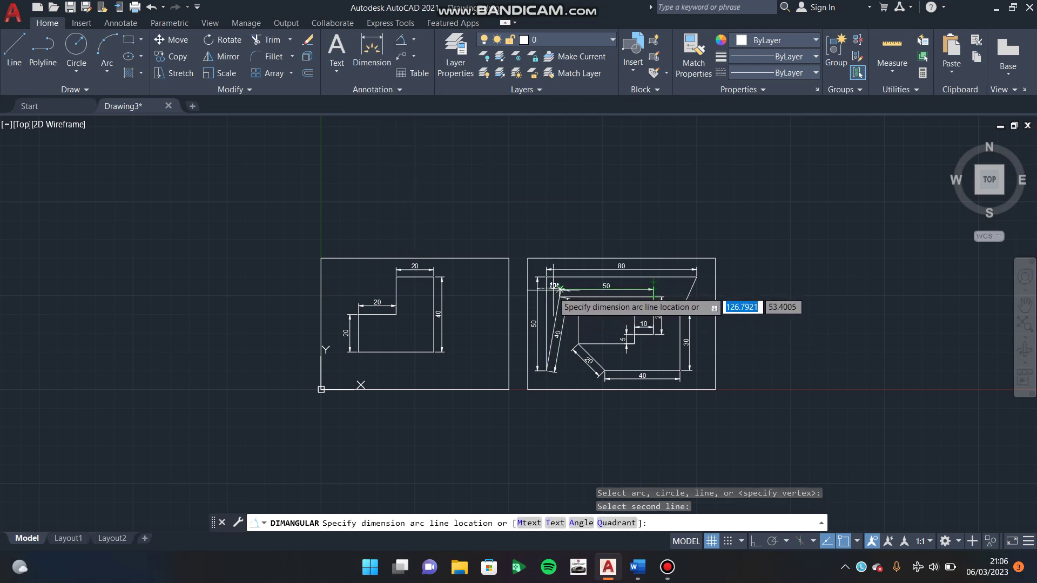
pyautogui.click(553, 290)
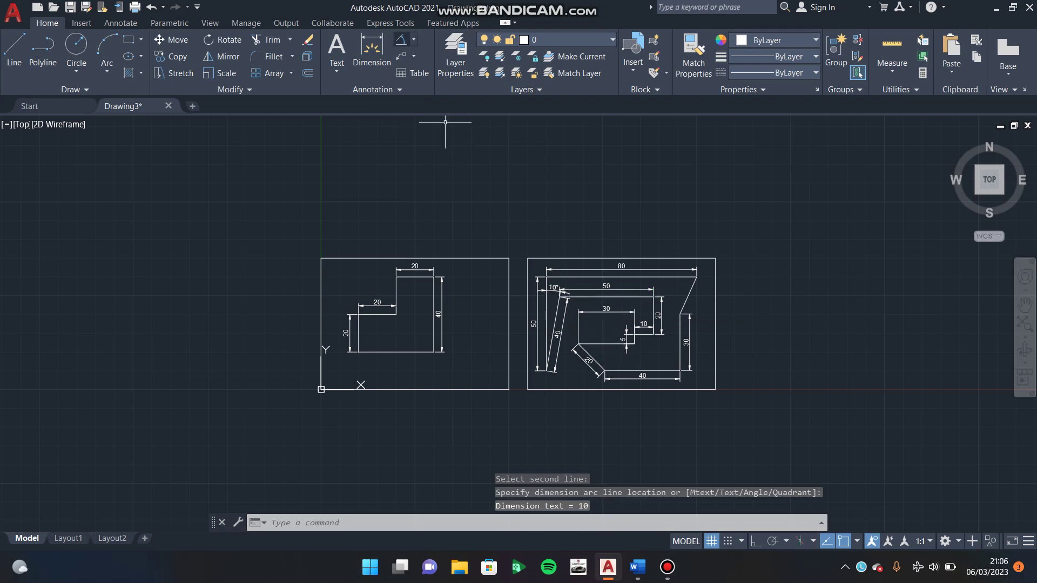
# - Add a 45° angular dimension between the diagonal 20 edge and the bottom edge
pyautogui.click(400, 40)
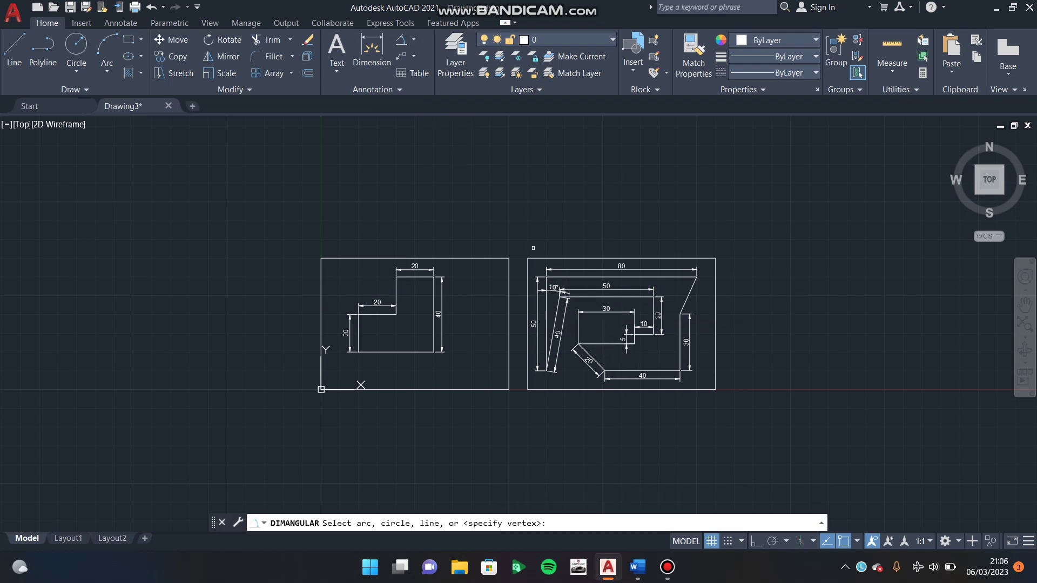
pyautogui.click(592, 358)
pyautogui.click(602, 344)
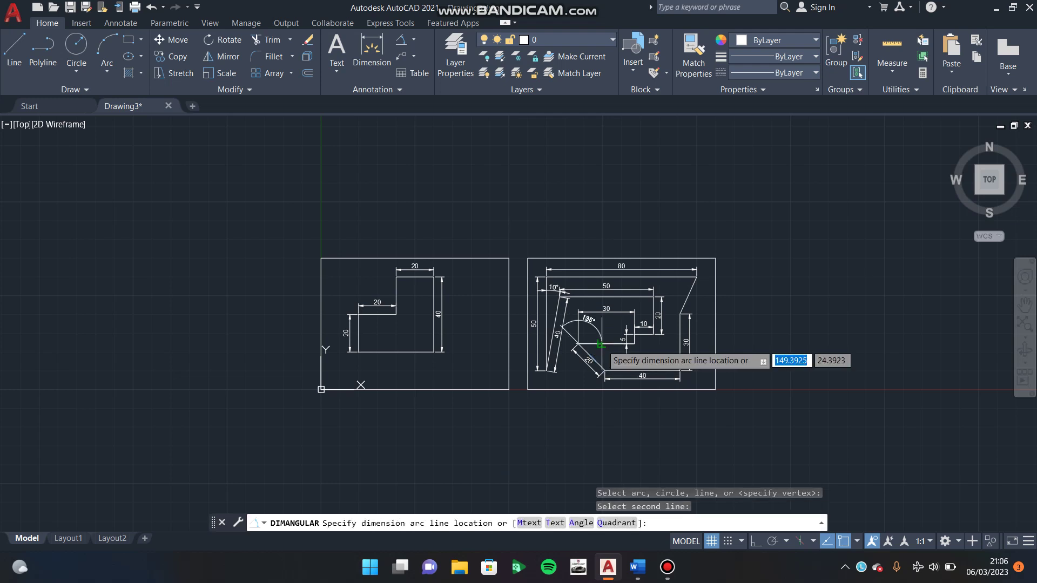
pyautogui.click(605, 374)
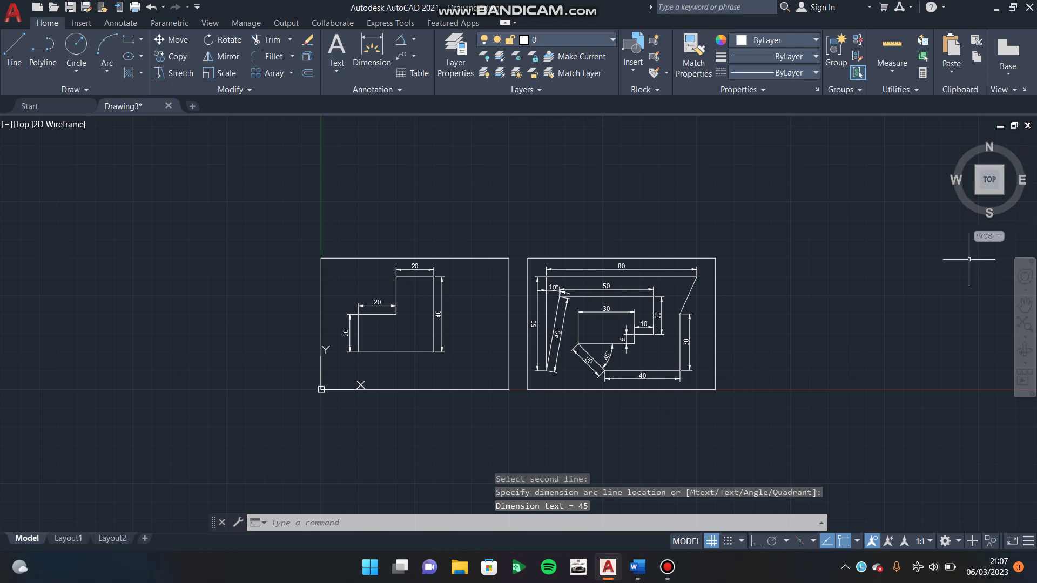
pyautogui.press('Escape')
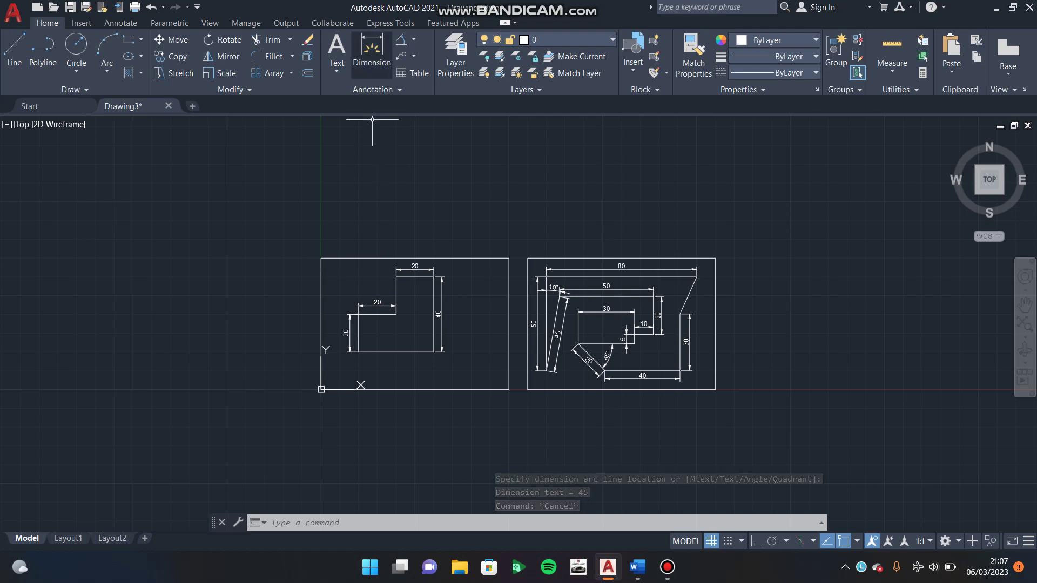
# - Dimension the left frame with 100 above its top edge and 70 beside its right edge
pyautogui.click(372, 54)
pyautogui.press('Return')
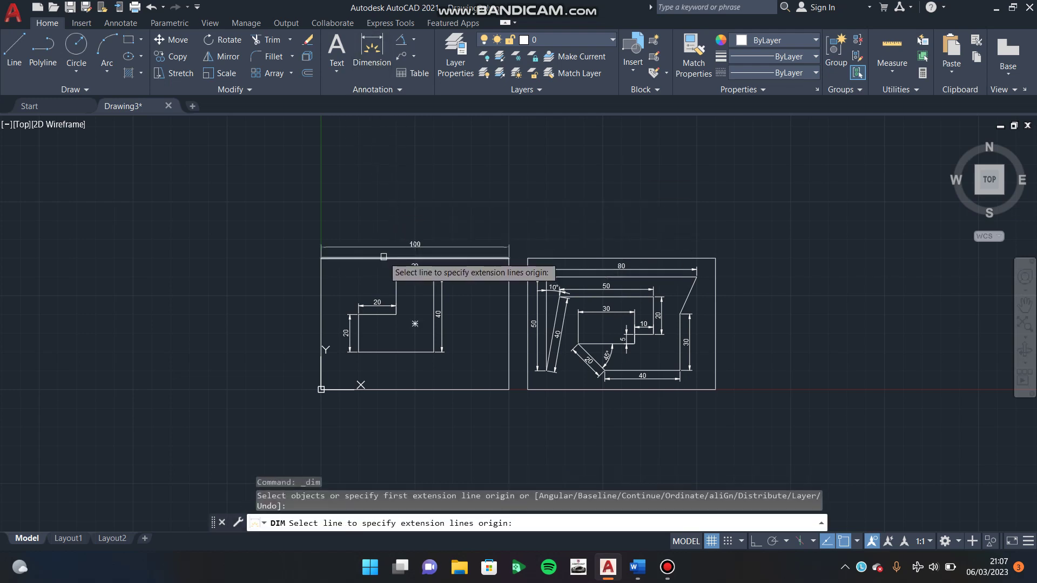
pyautogui.click(384, 257)
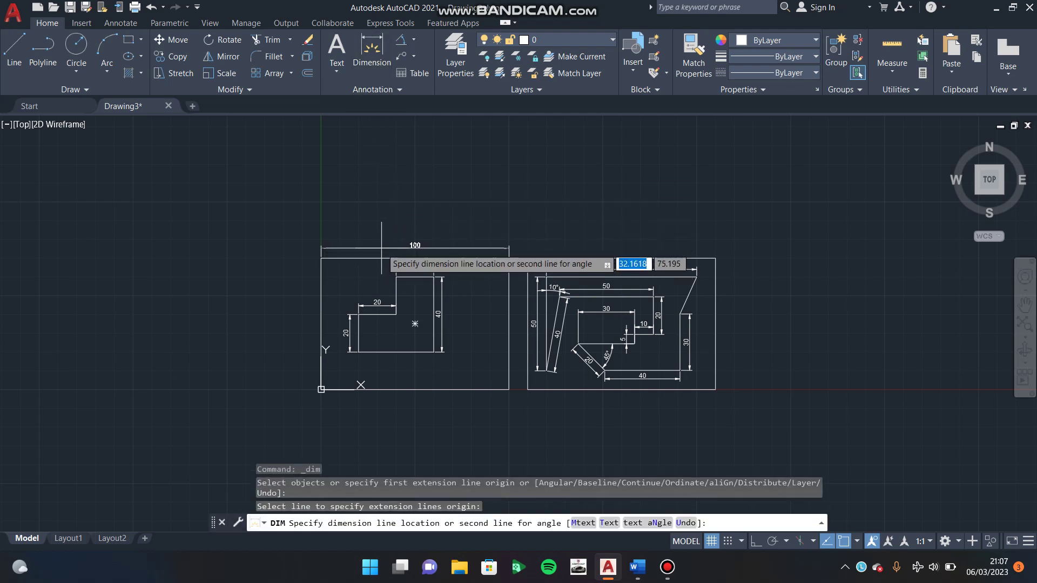
pyautogui.click(382, 248)
pyautogui.press('Return')
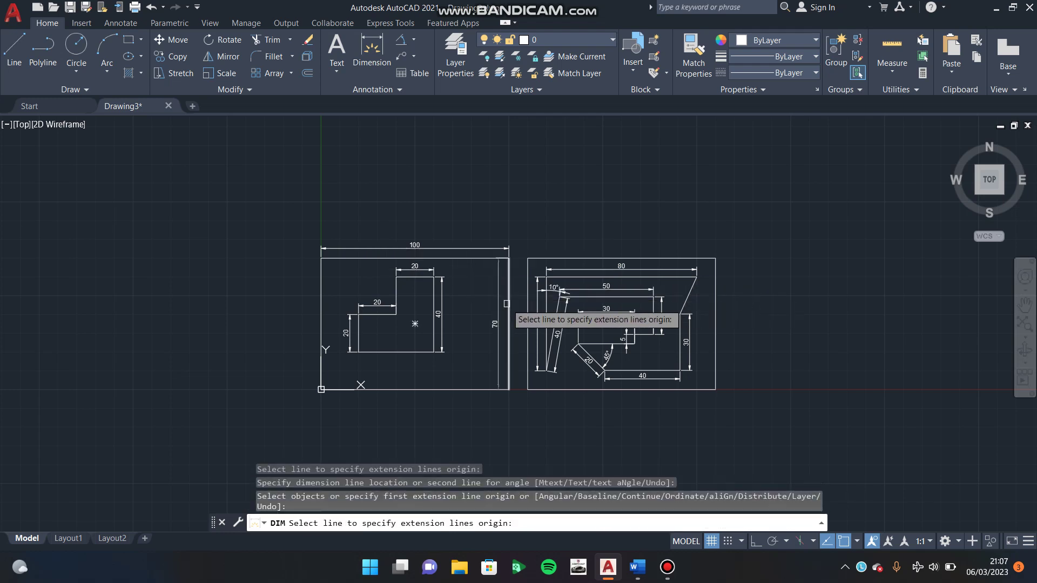
pyautogui.click(506, 304)
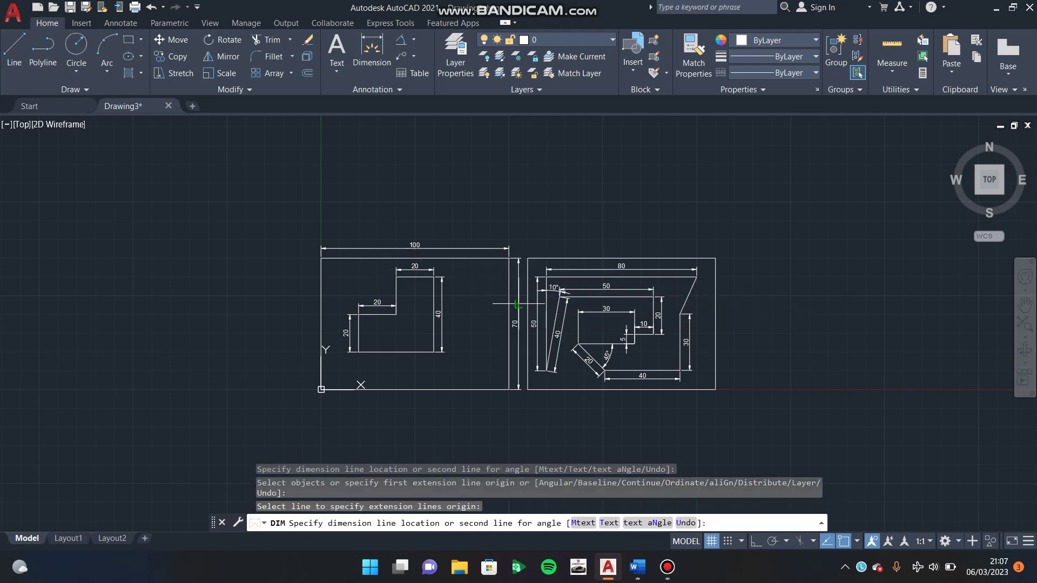
pyautogui.click(517, 304)
# - Dimension the right frame with 100 above its top edge and 70 beside its right edge
pyautogui.press('Return')
pyautogui.click(572, 259)
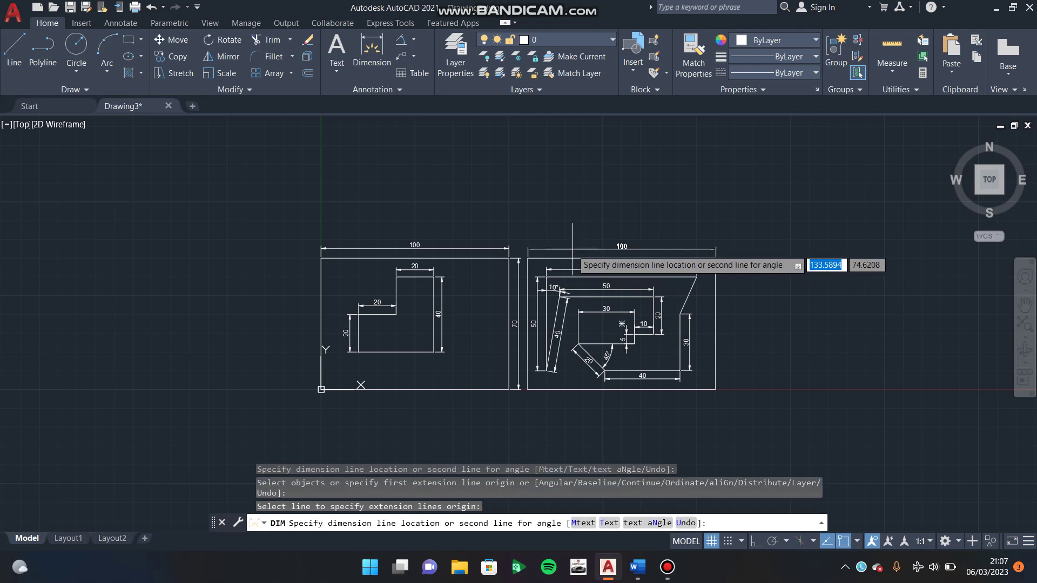
pyautogui.click(572, 249)
pyautogui.press('Return')
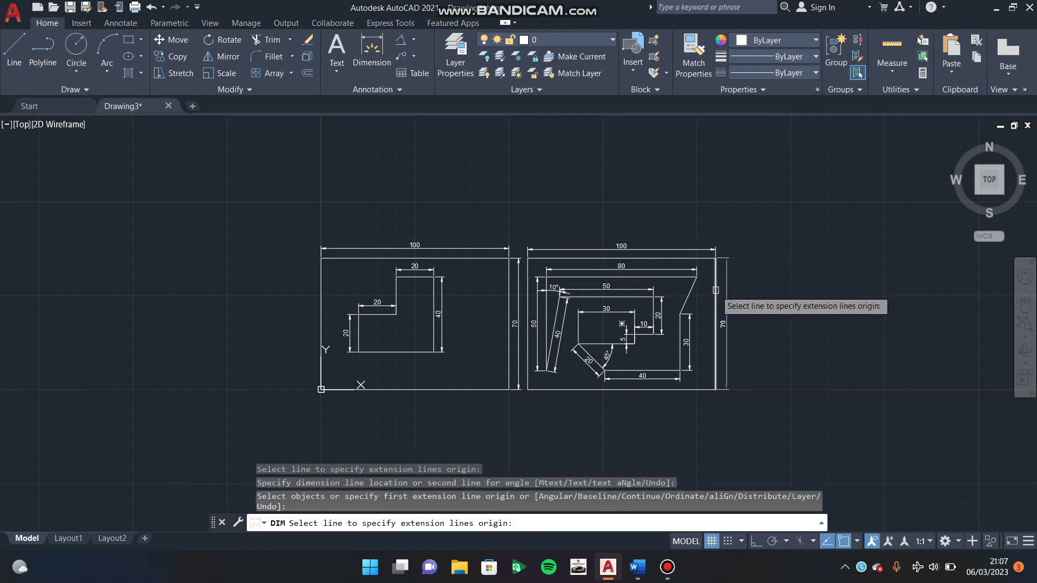
pyautogui.click(715, 290)
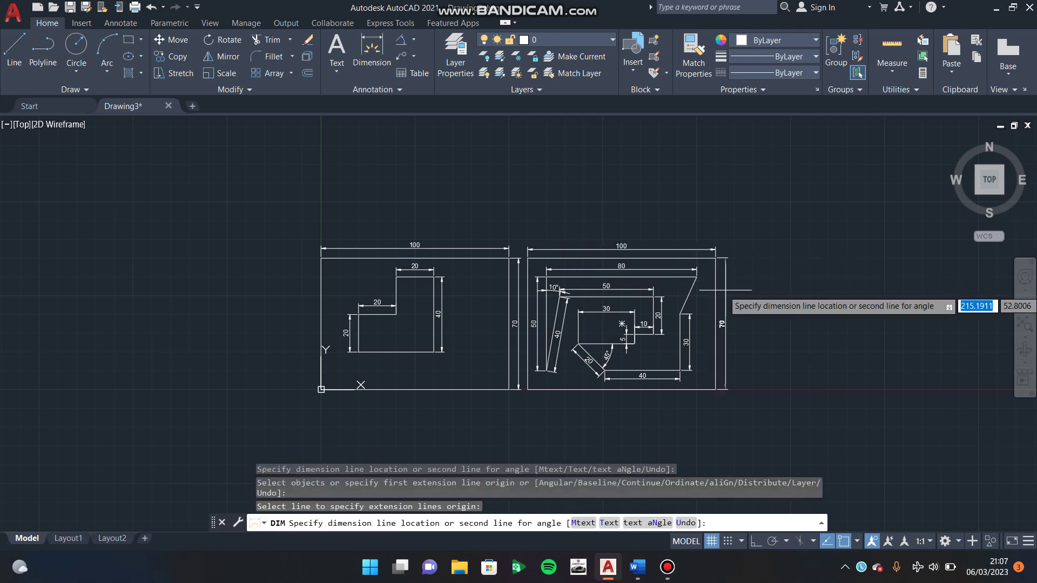
pyautogui.click(725, 290)
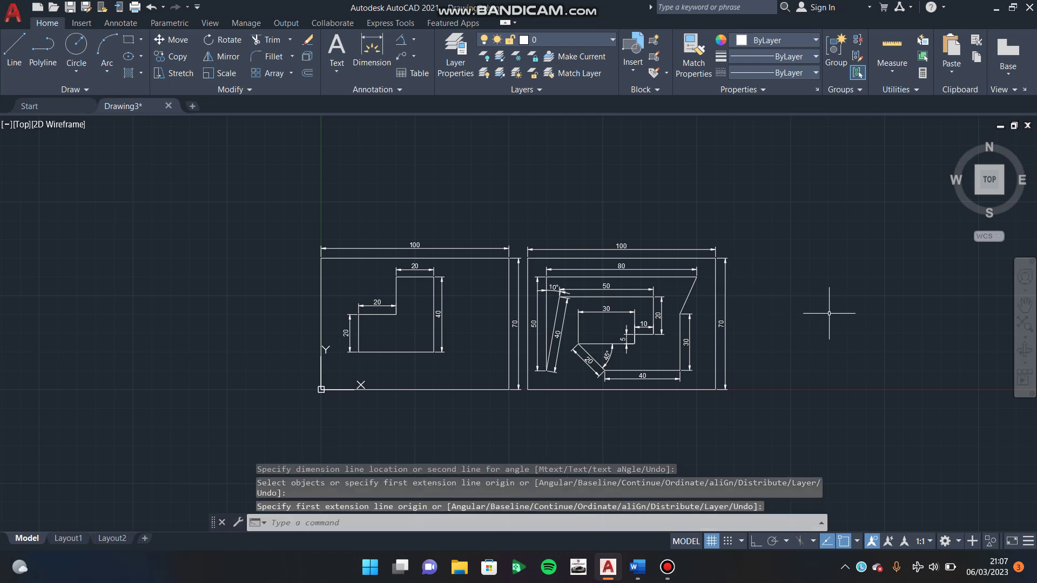
# - Zoom in on the finished drawing and bring up the Bandicam recorder window from the taskbar
pyautogui.scroll(2, 618, 270)
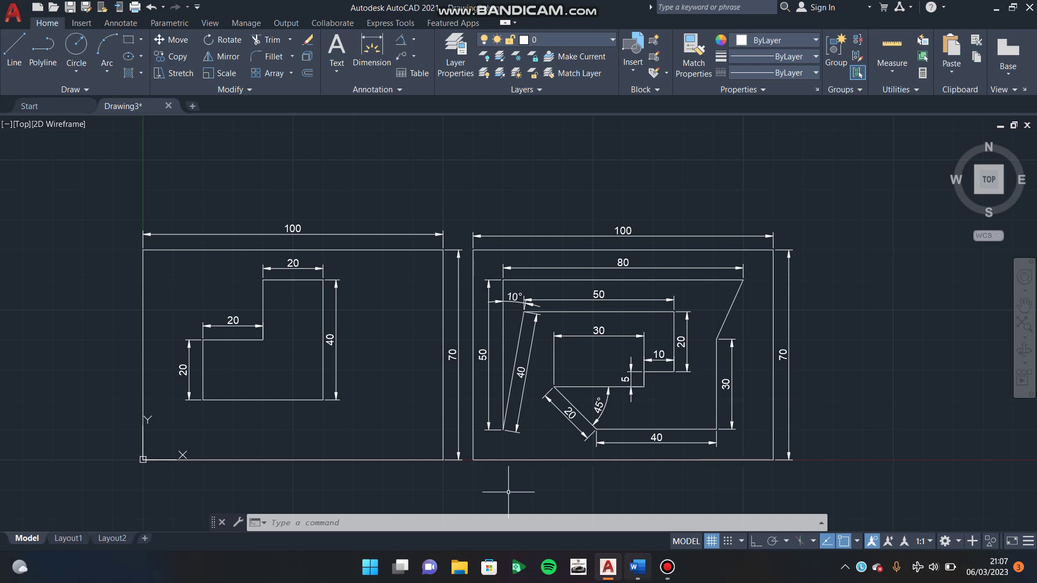
pyautogui.moveTo(666, 566)
pyautogui.click(666, 499)
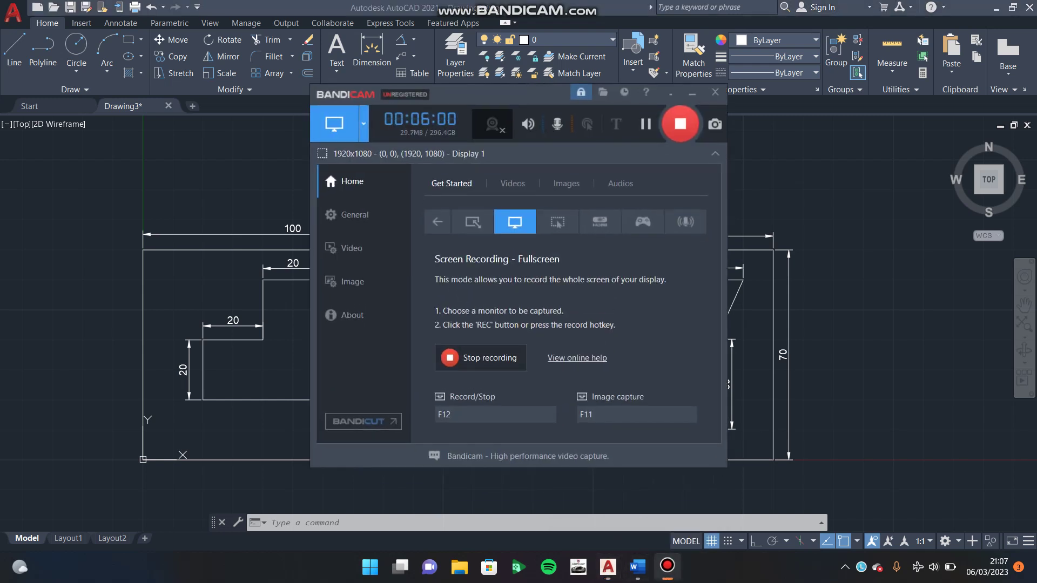